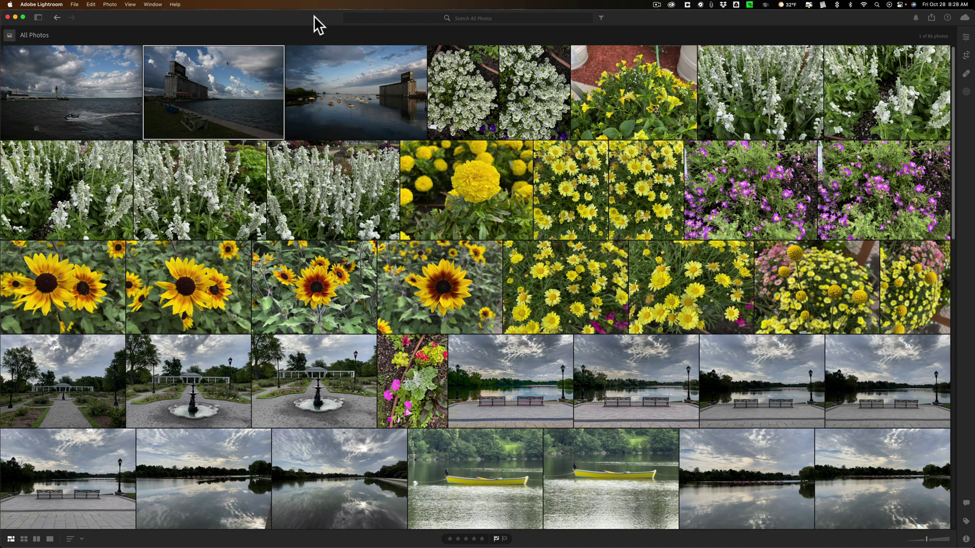
- Open the selected waterfront grain elevator photo for editing and hide the filmstrip
click(39, 17)
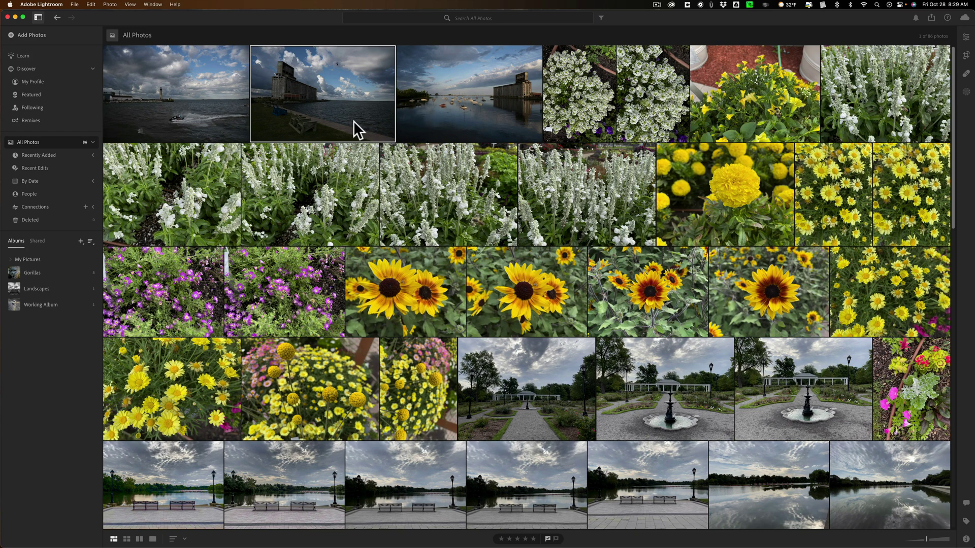
key(e)
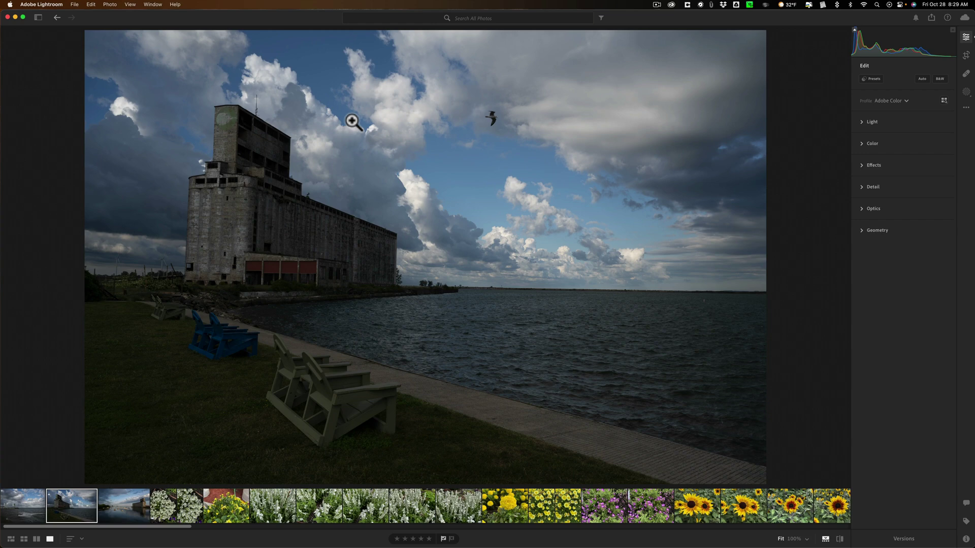
key(slash)
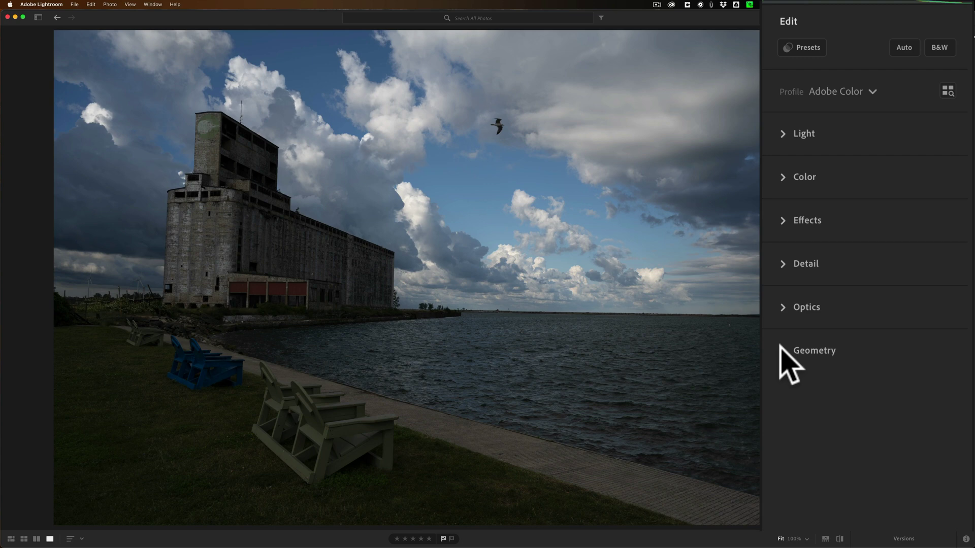
- Look through the premium presets and the available profiles without applying any to the photo
click(793, 46)
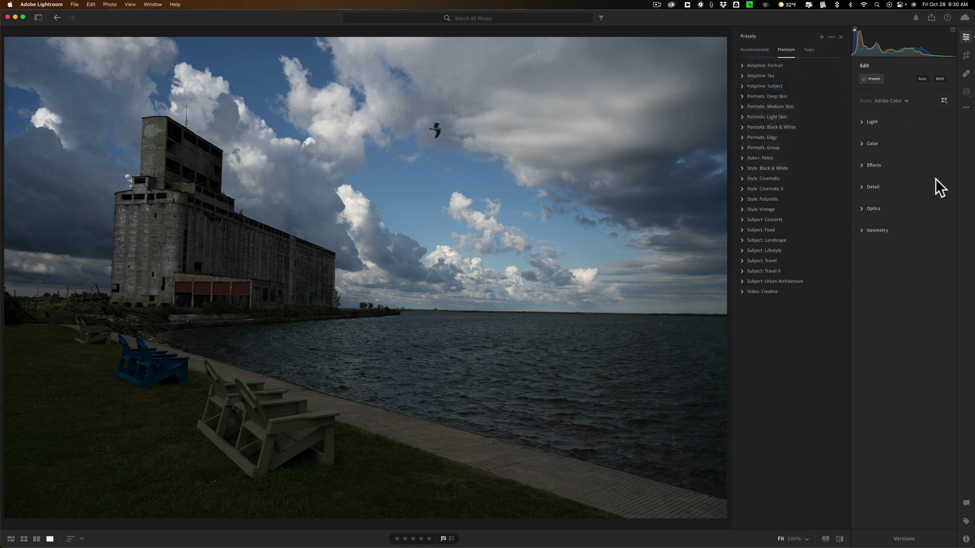
click(873, 78)
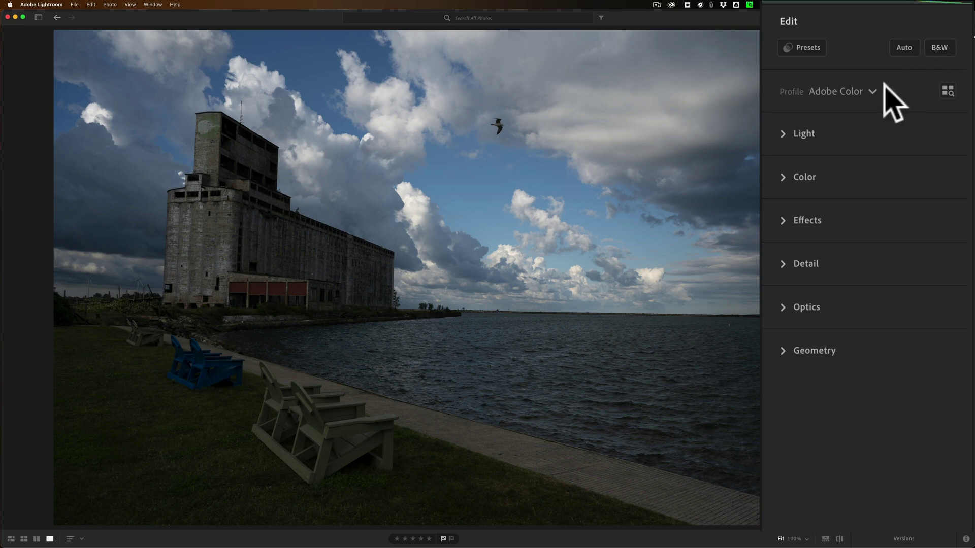
click(868, 91)
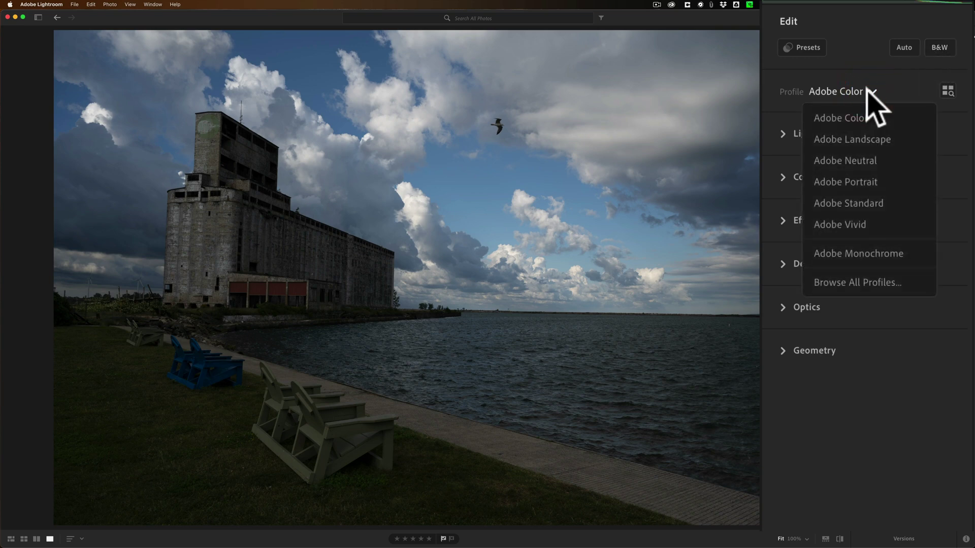
click(948, 91)
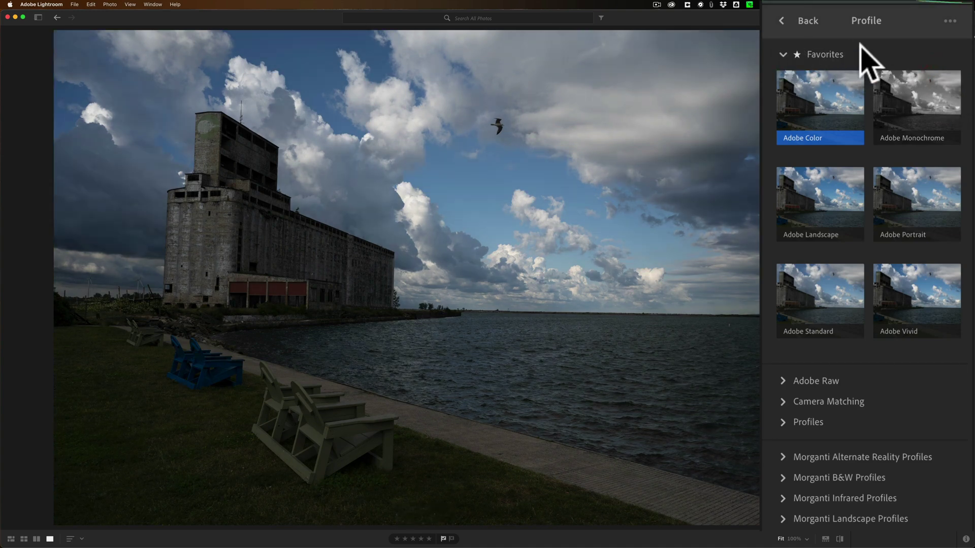
click(782, 20)
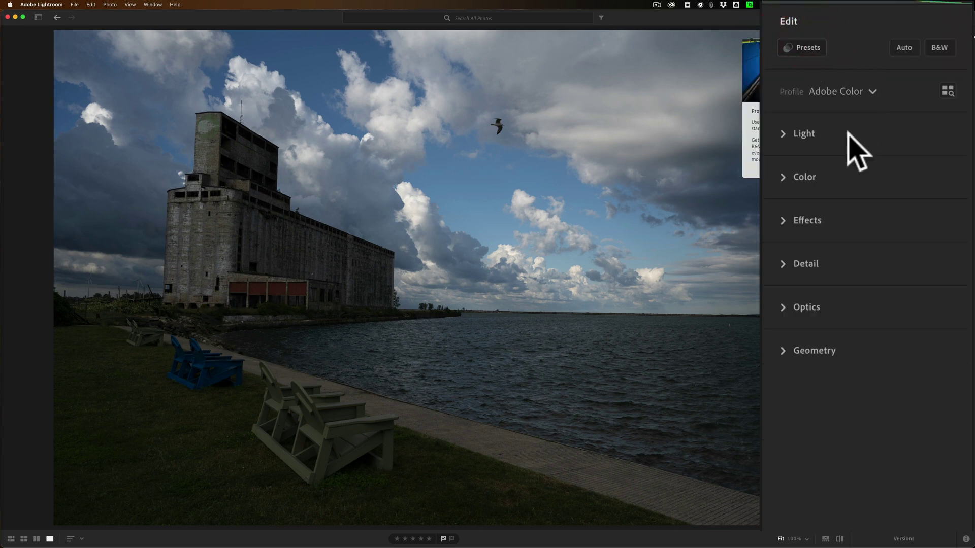
- Examine the Light adjustments, including the Point Curve and the parametric Tone Curve
click(782, 133)
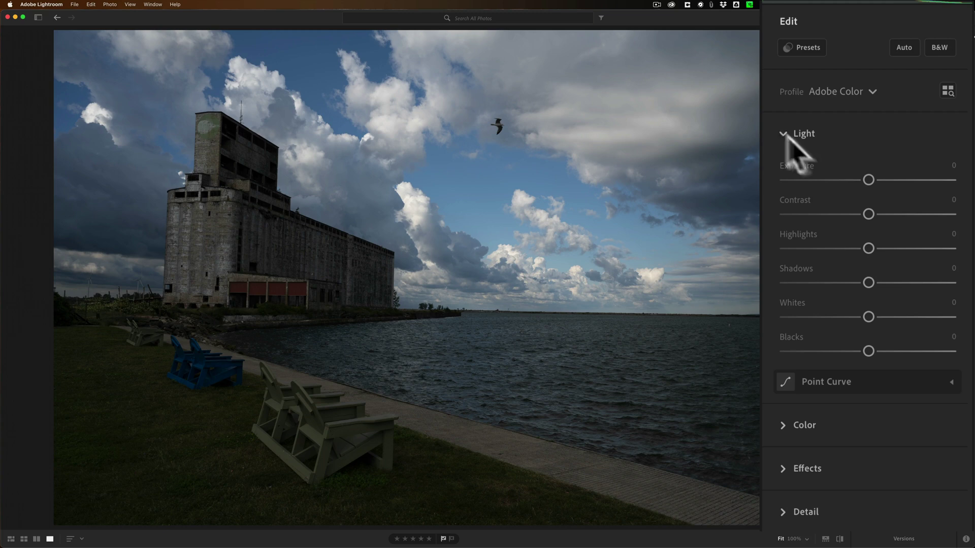
click(952, 381)
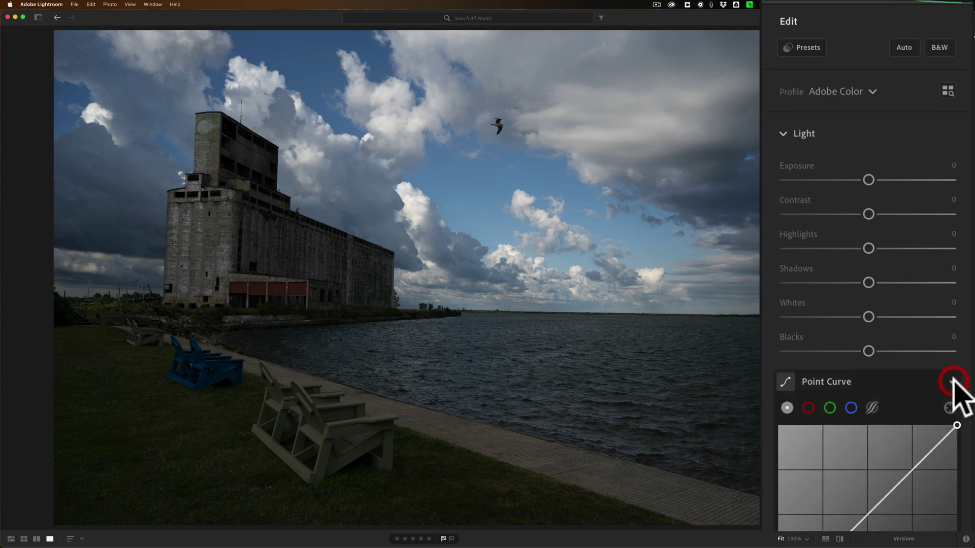
mouse_move(956, 390)
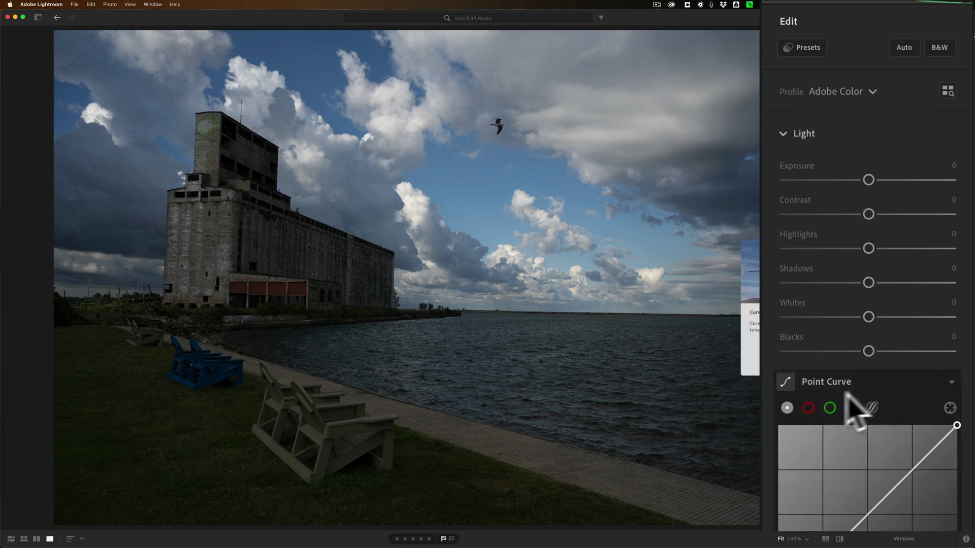
click(875, 408)
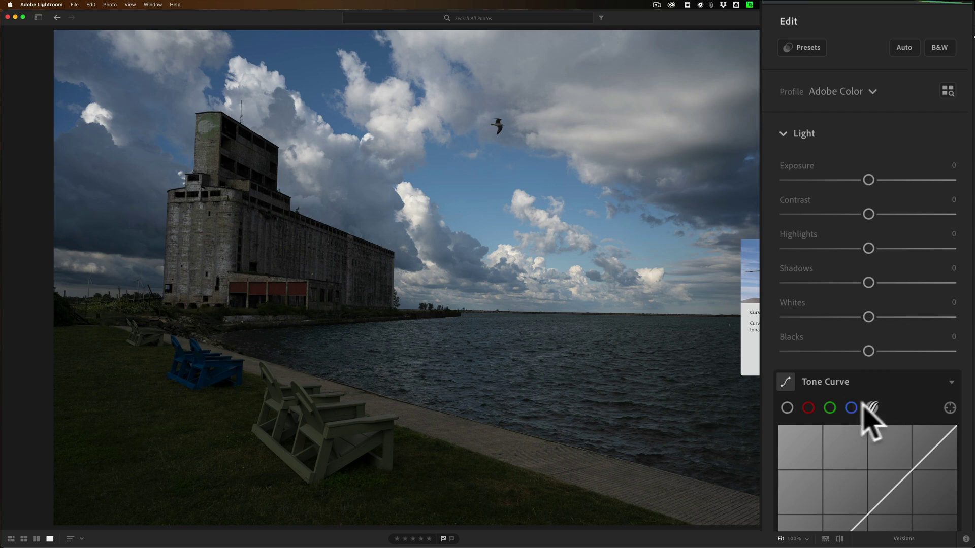
click(787, 408)
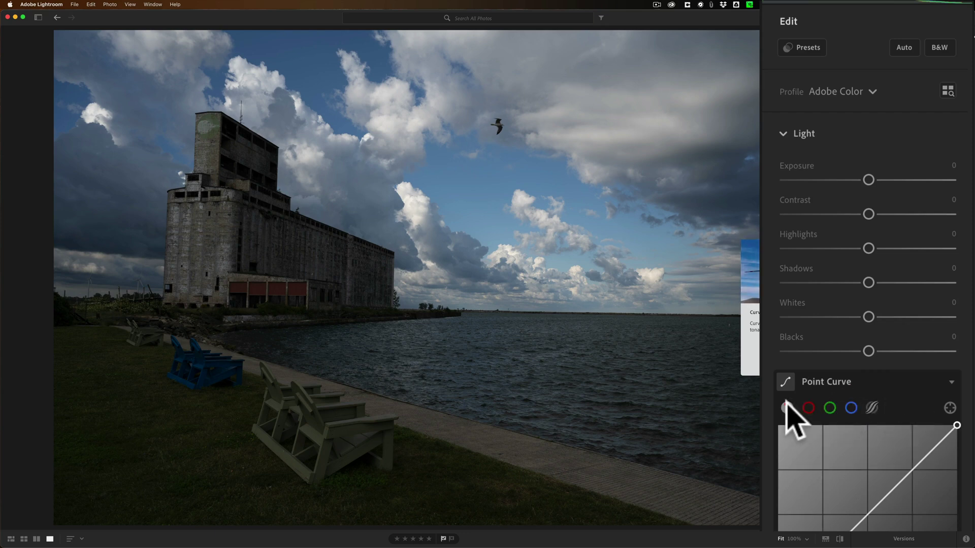
click(951, 382)
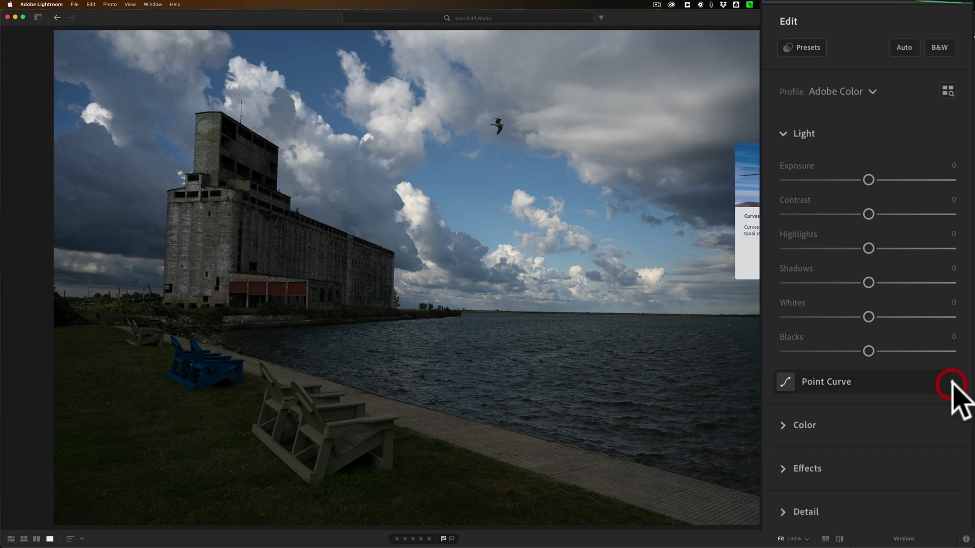
click(784, 133)
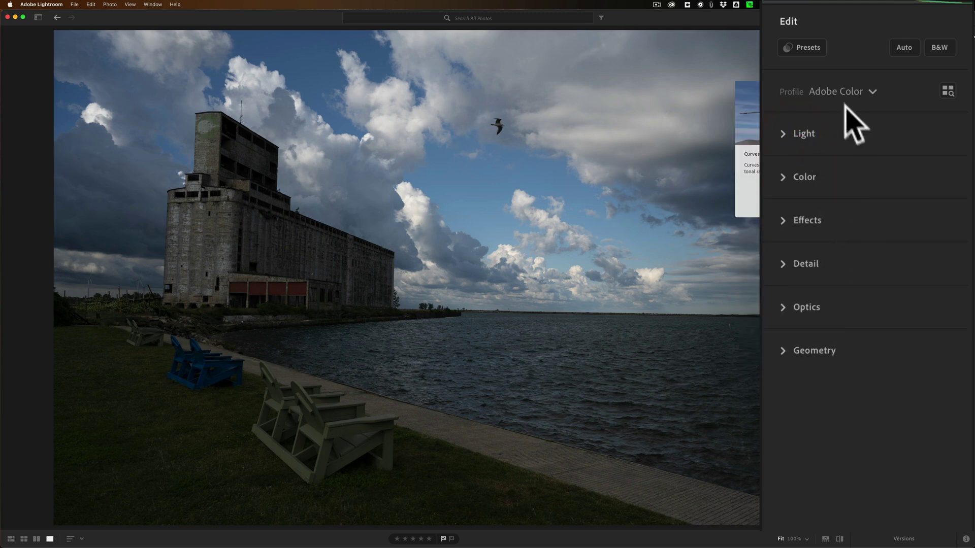
click(812, 201)
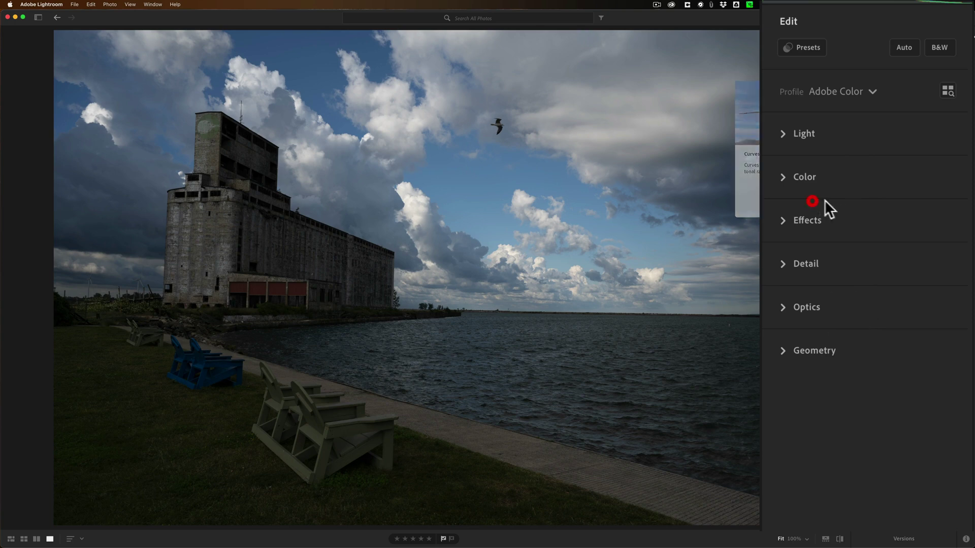
- Set the photo's Shadows to +100, Highlights to −100 and Exposure to +1.23
click(785, 133)
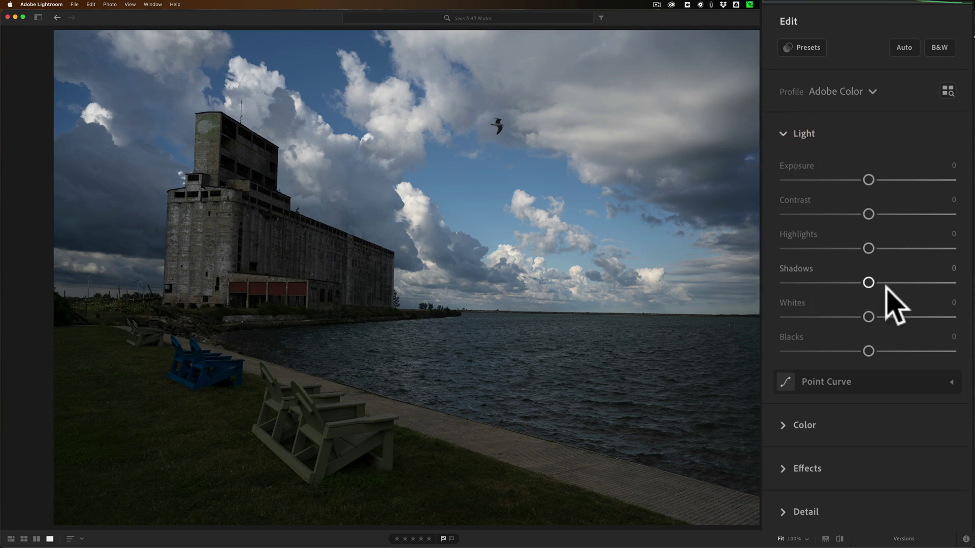
drag(868, 282, 974, 282)
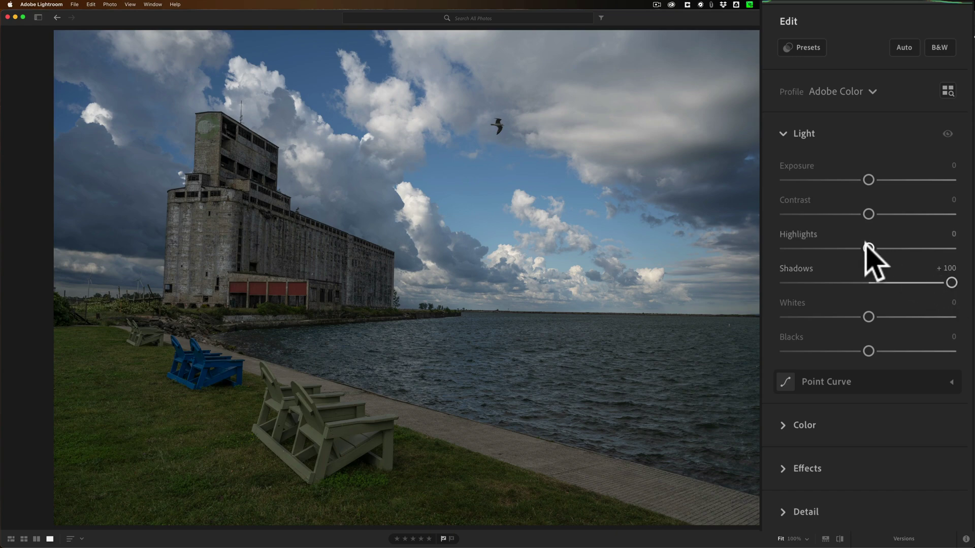
drag(867, 248, 785, 249)
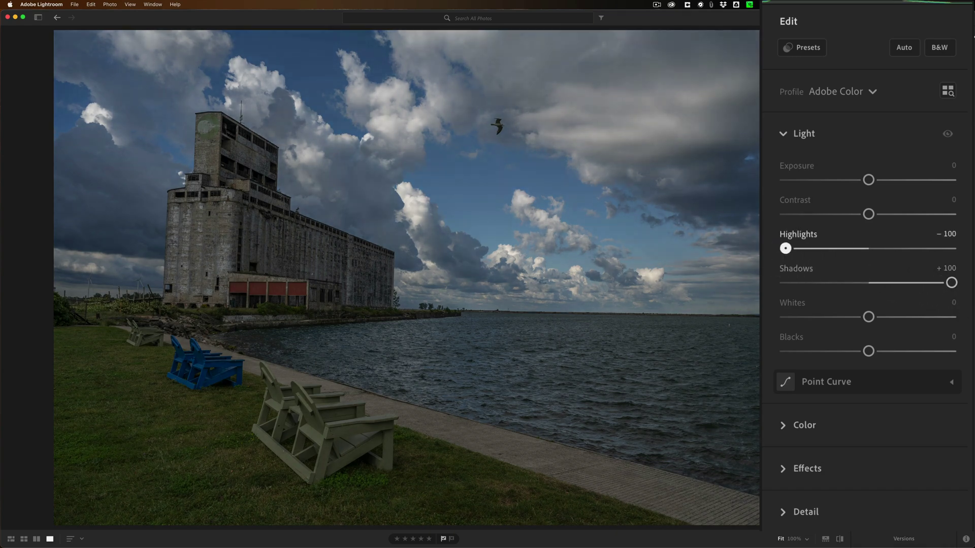
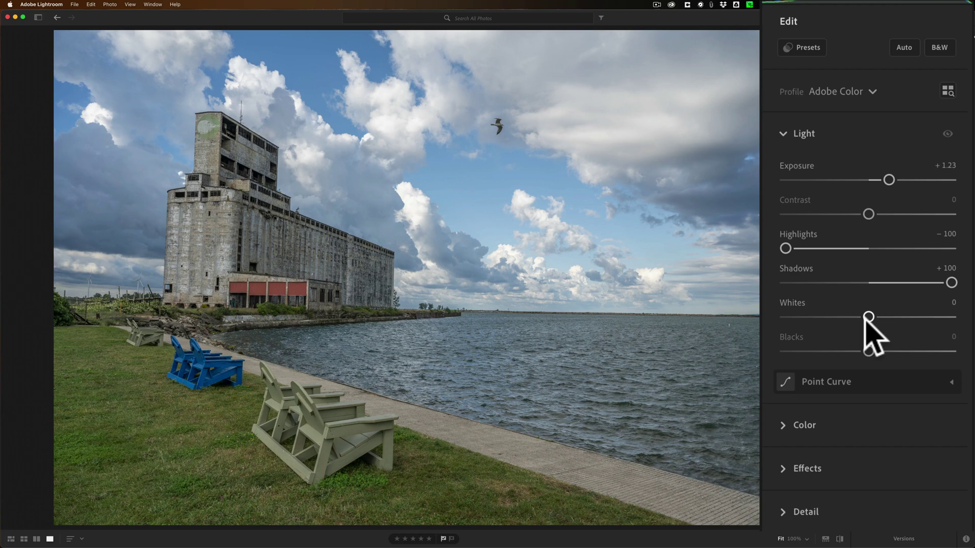
- Set the Whites to +16 and the Blacks to −53 using the clipping preview, and collapse the Light adjustments
key(alt)
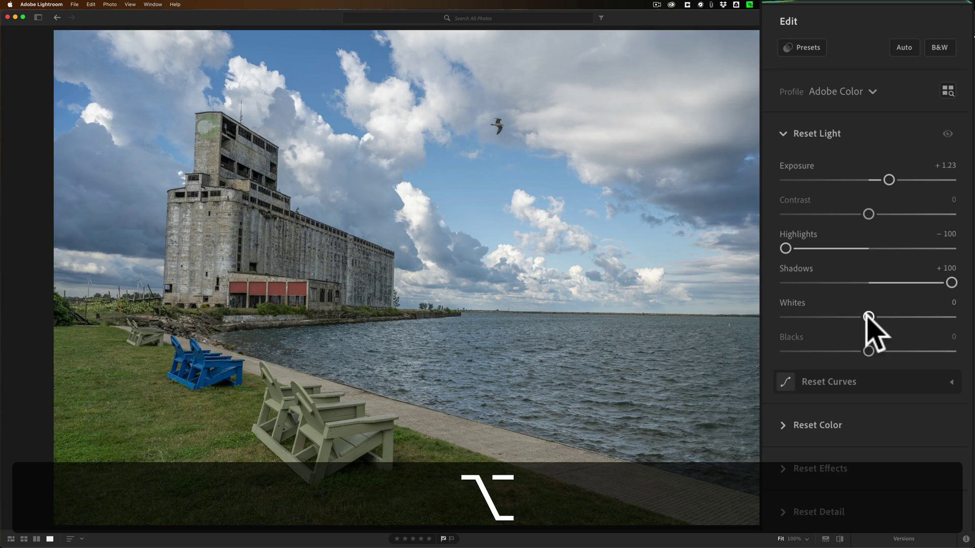
drag(869, 317, 882, 317)
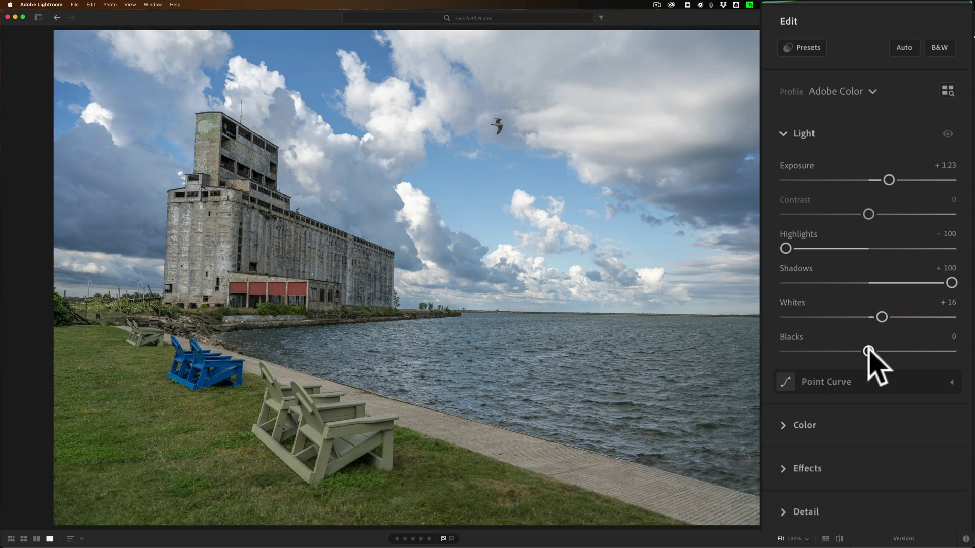
key(alt)
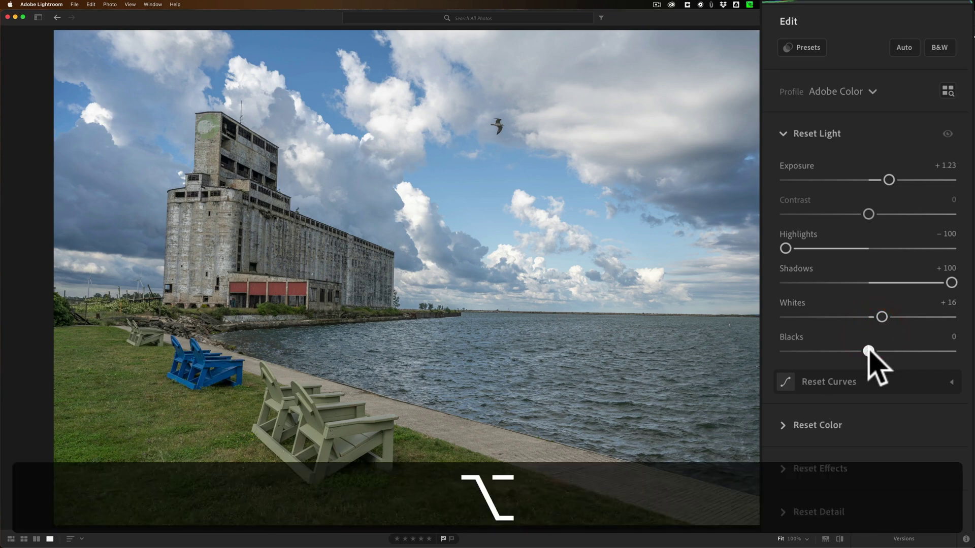
drag(869, 350, 824, 350)
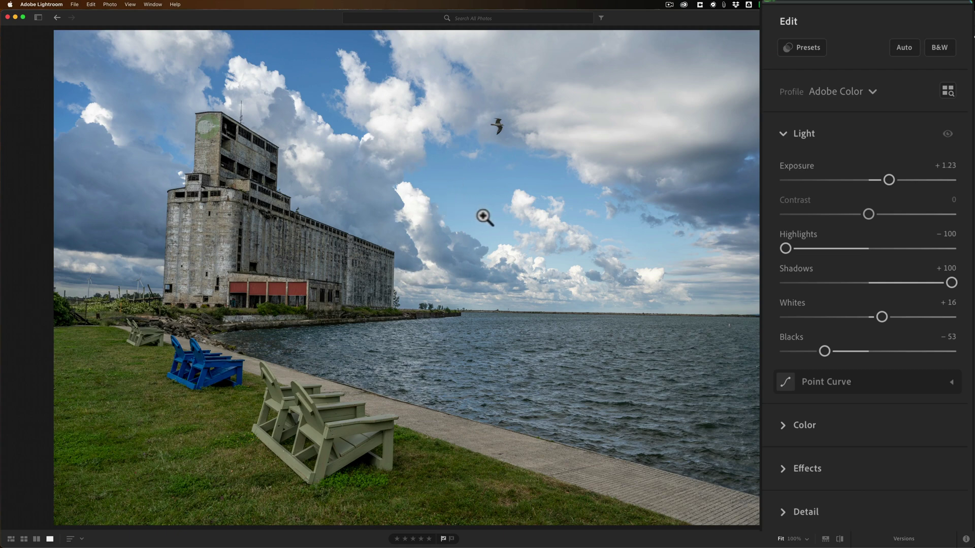
drag(823, 349, 825, 351)
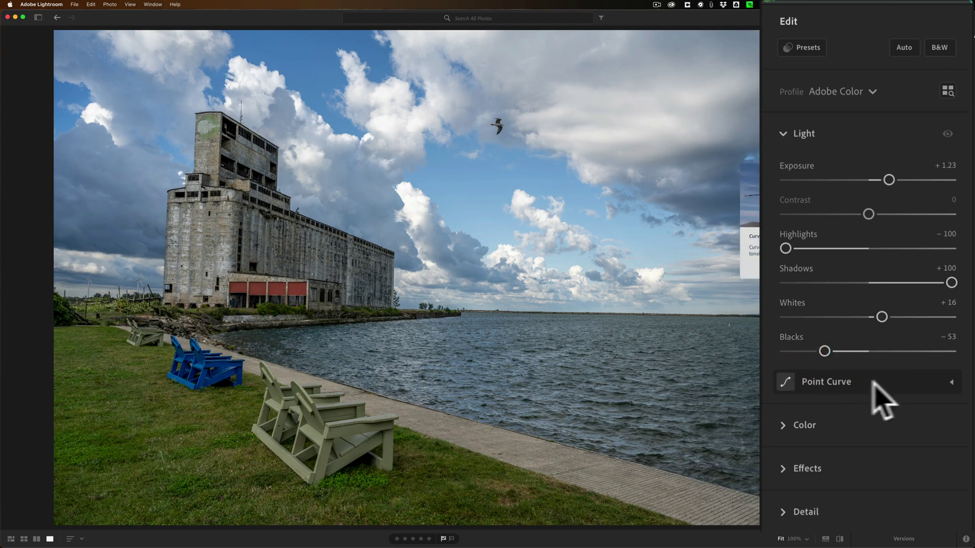
click(782, 134)
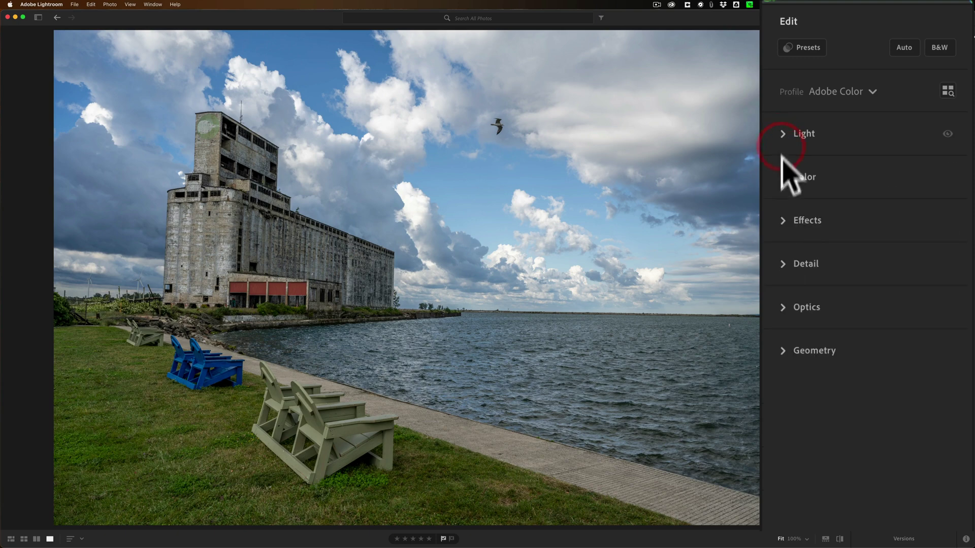
- Raise the photo's overall Saturation to +10 in the Color adjustments
click(781, 176)
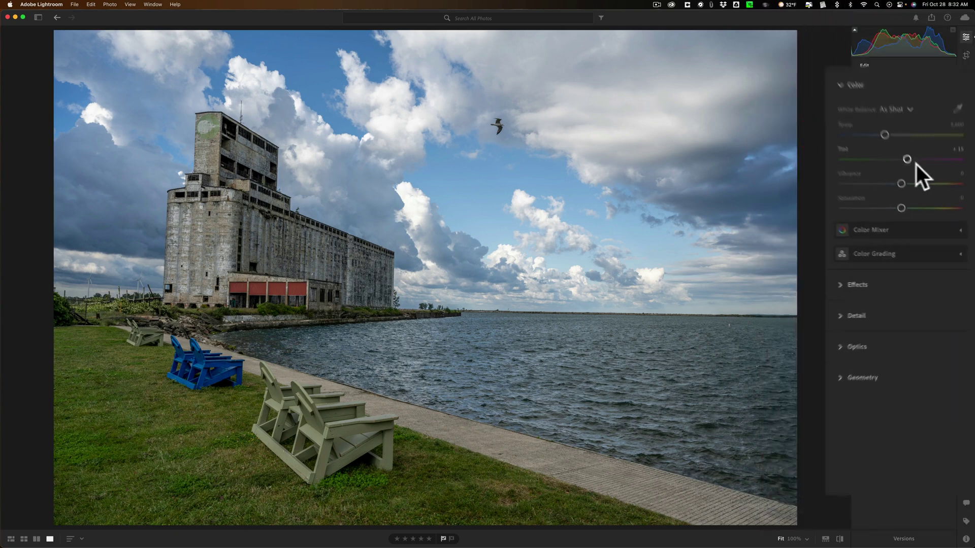
scroll(909, 168, down, 2)
drag(883, 189, 884, 184)
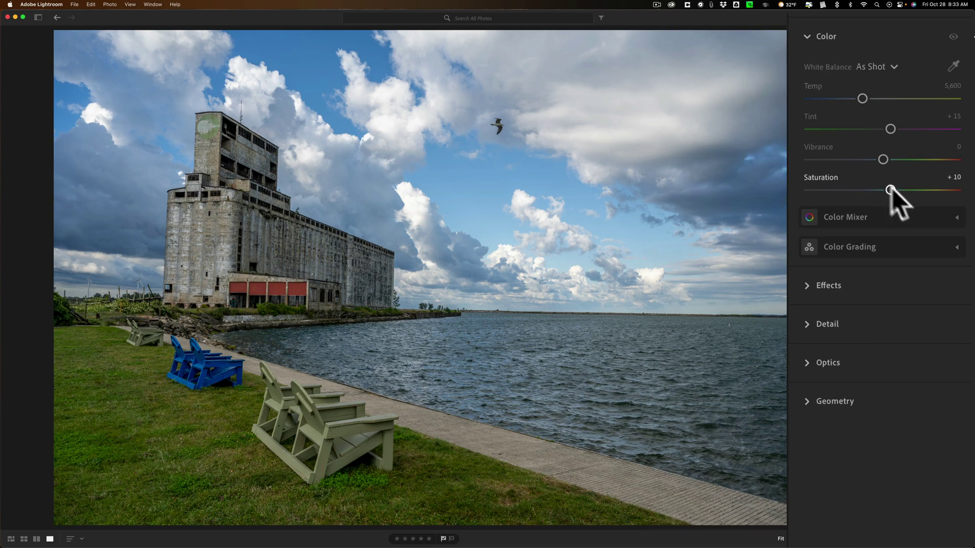
- Examine the Color Mixer's Color, Hue, Saturation and Luminance modes and the Color Grading wheels
click(956, 218)
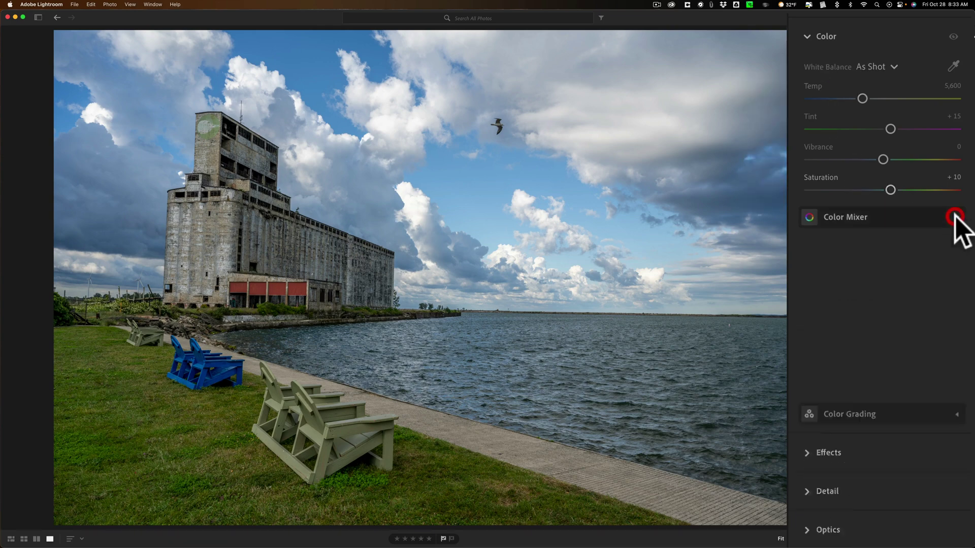
click(863, 240)
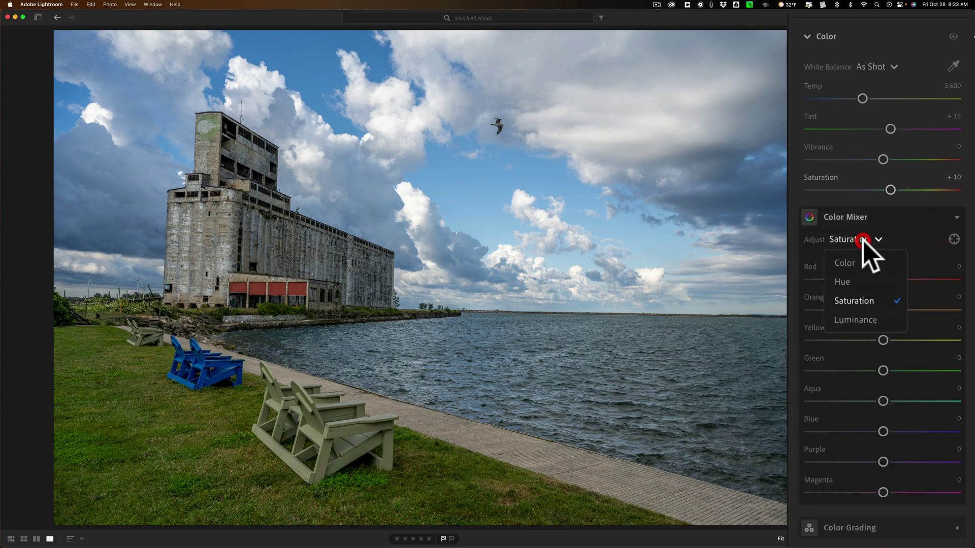
click(846, 262)
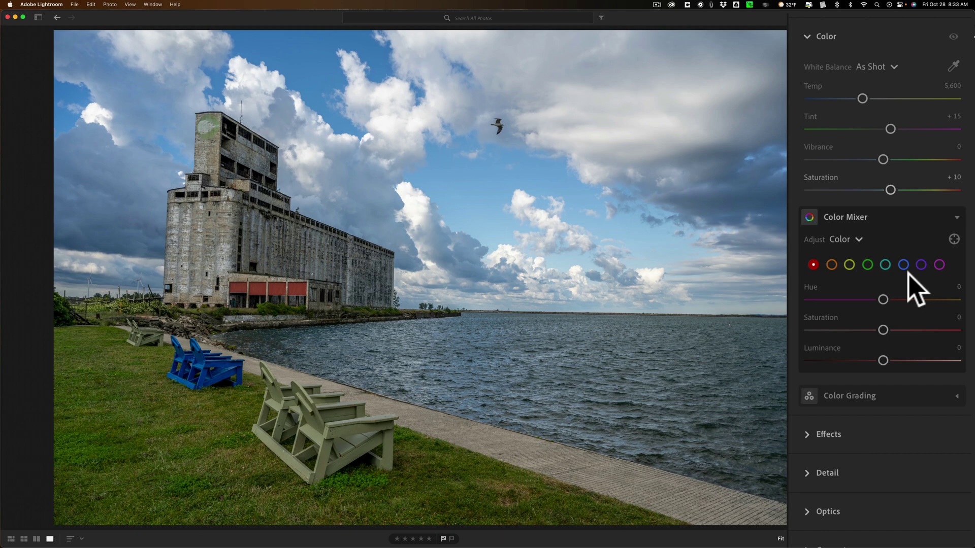
click(849, 239)
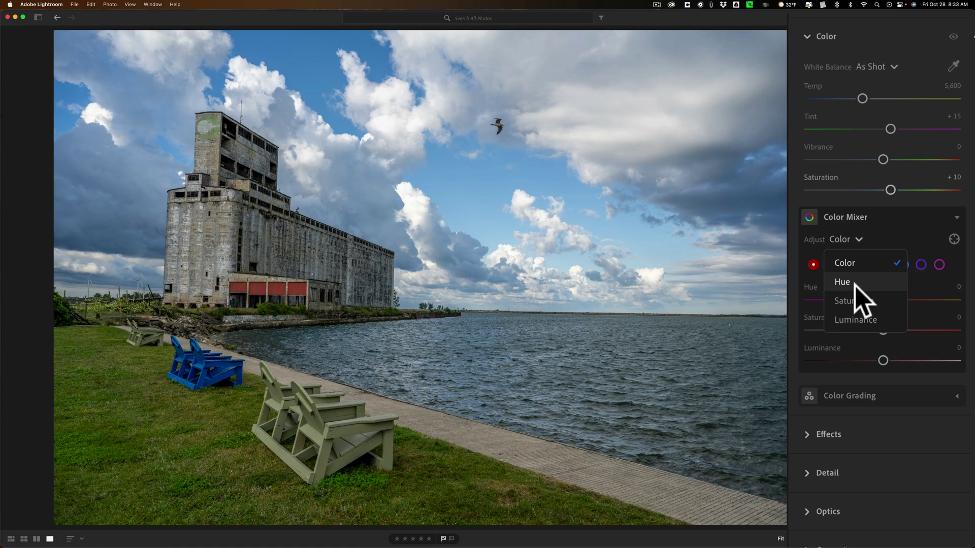
click(855, 285)
click(853, 243)
click(855, 300)
click(850, 242)
click(847, 319)
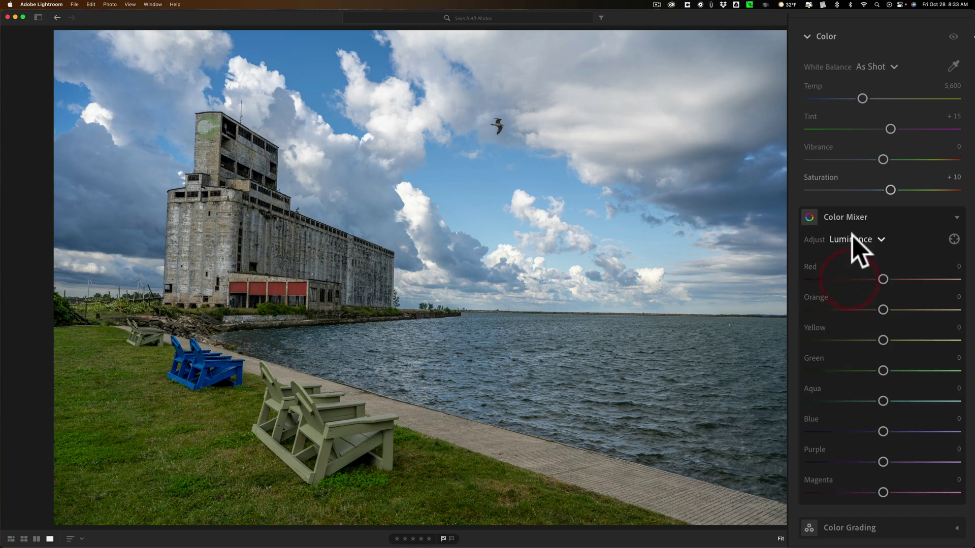
click(956, 216)
click(957, 246)
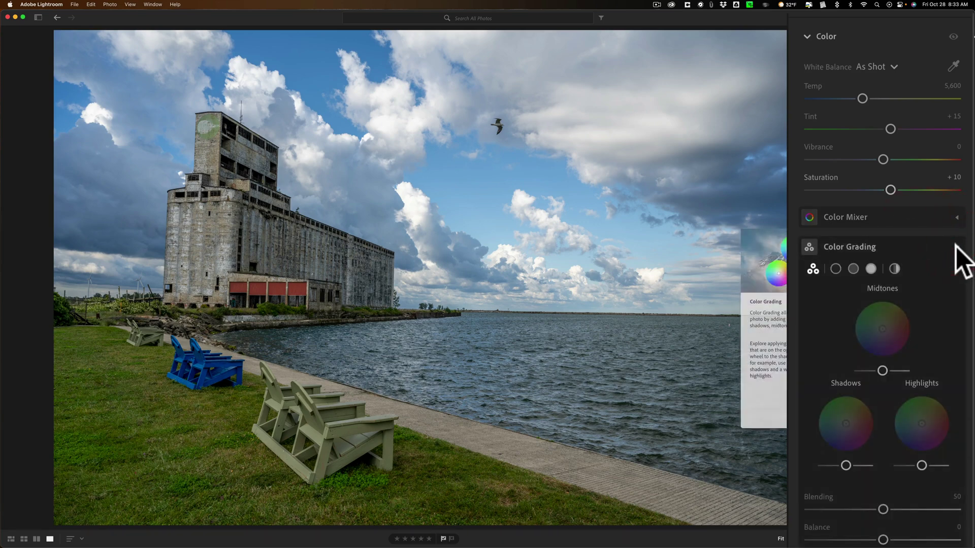
click(956, 248)
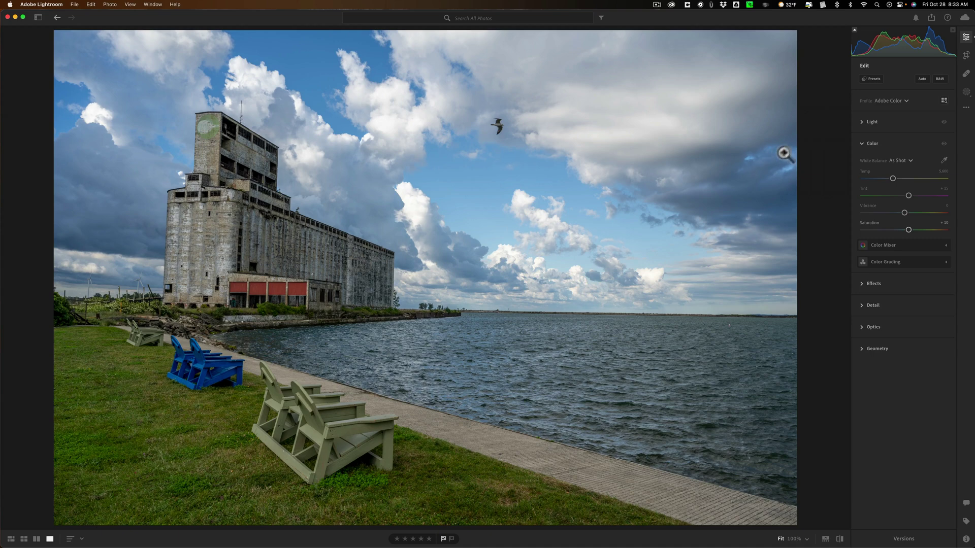
- Mask the sky and set that mask's Clarity to +15 and Texture to +20
click(861, 142)
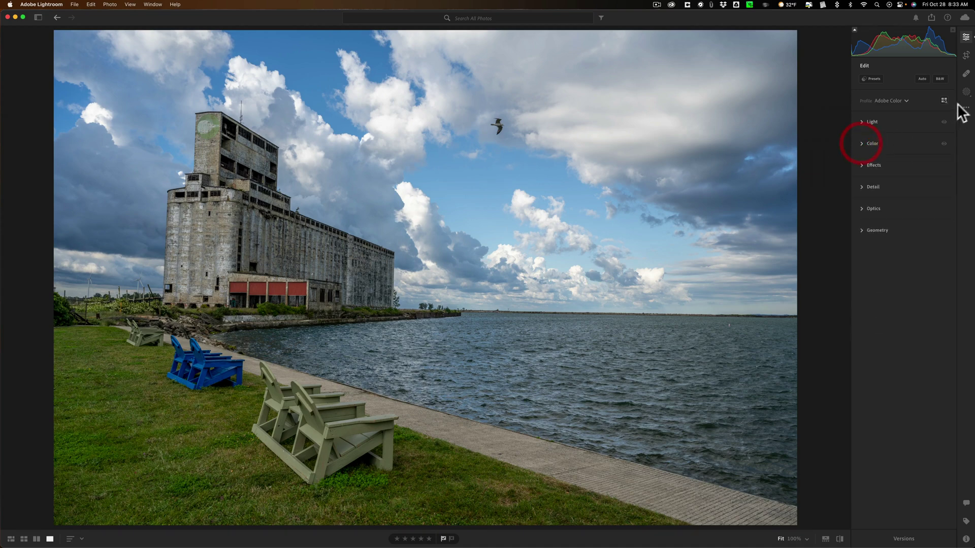
click(962, 94)
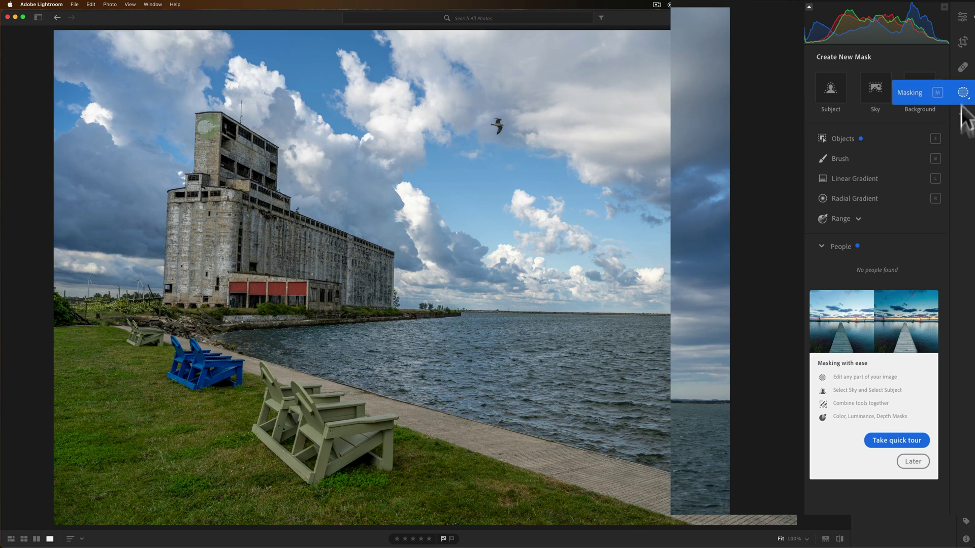
click(912, 461)
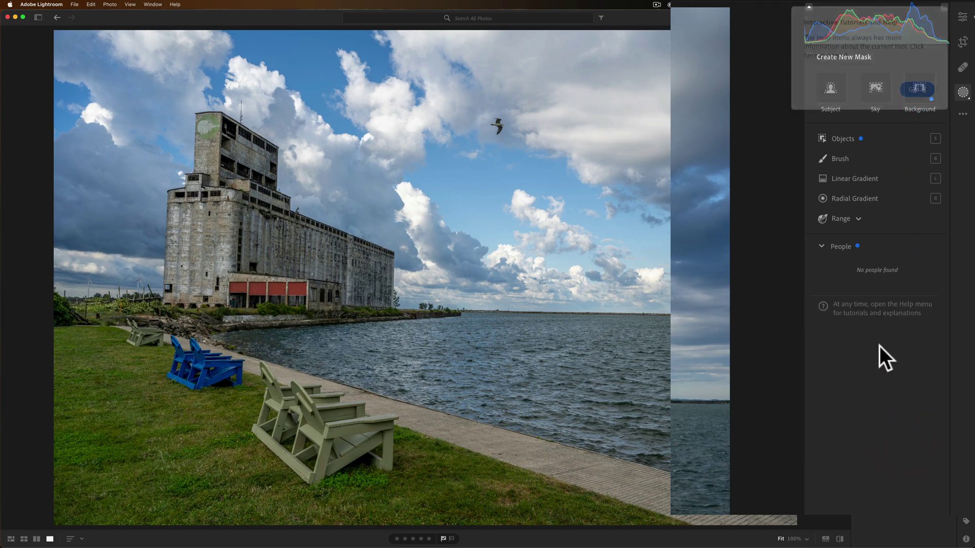
click(917, 91)
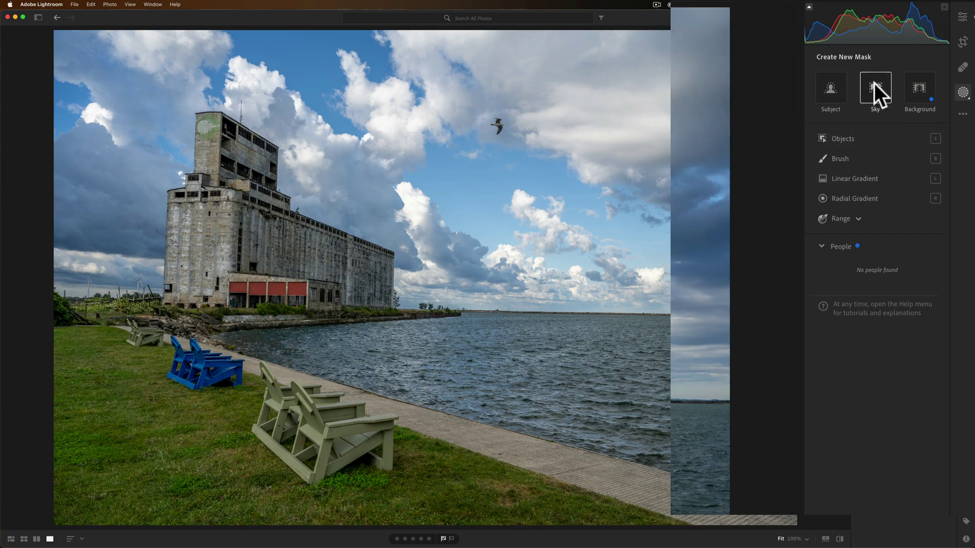
click(873, 88)
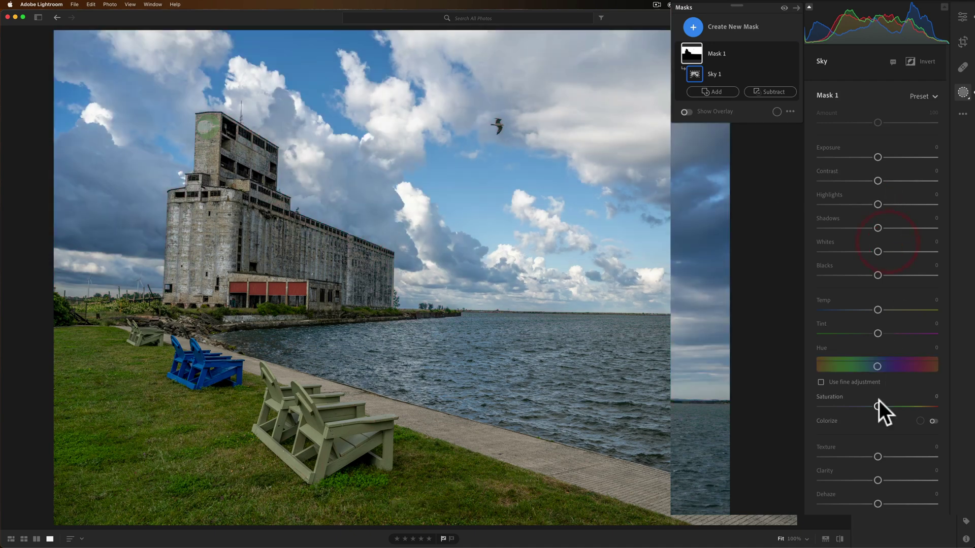
mouse_move(877, 480)
mouse_down()
mouse_move(895, 480)
mouse_move(888, 457)
mouse_move(886, 480)
mouse_up()
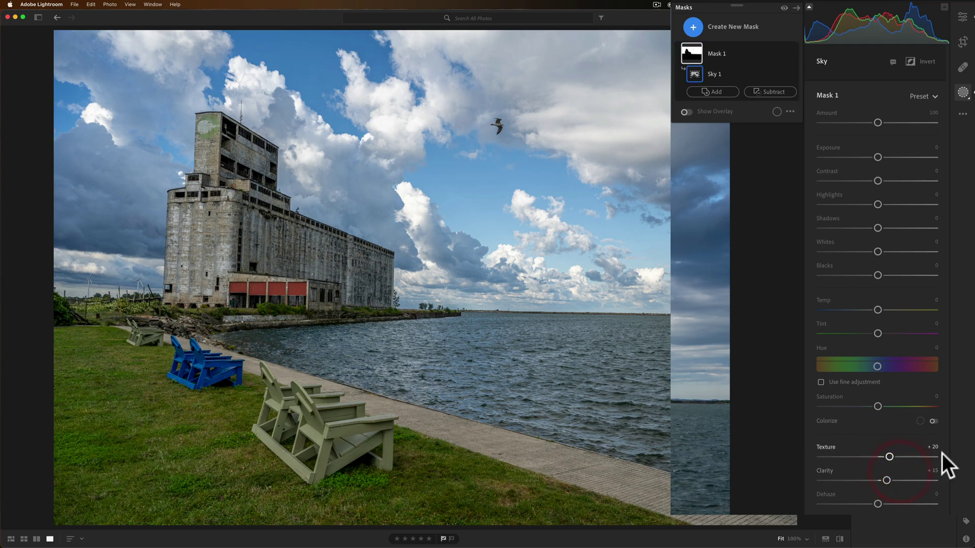
click(964, 92)
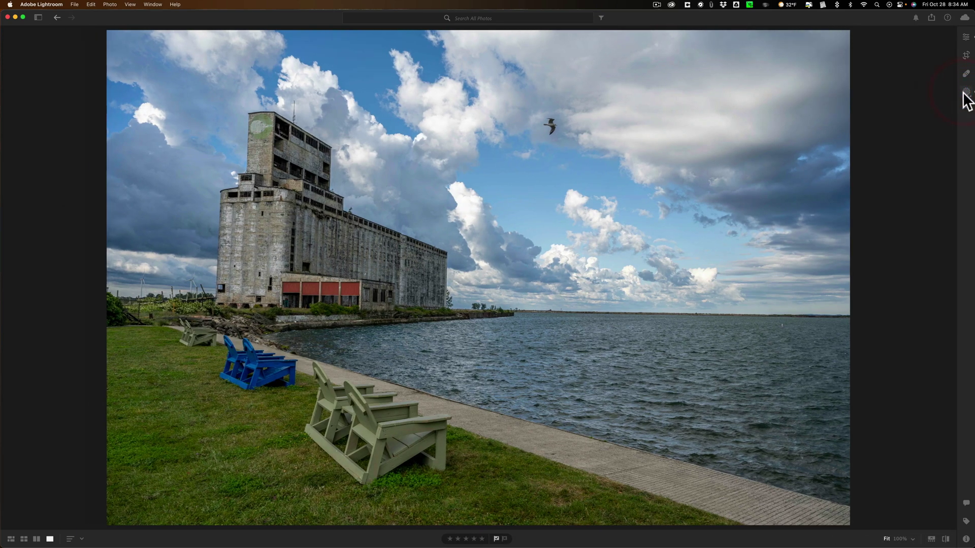
- In the Color Mixer's Luminance mode, set Blue to −12, Yellow to +76 and Green to −46
click(966, 38)
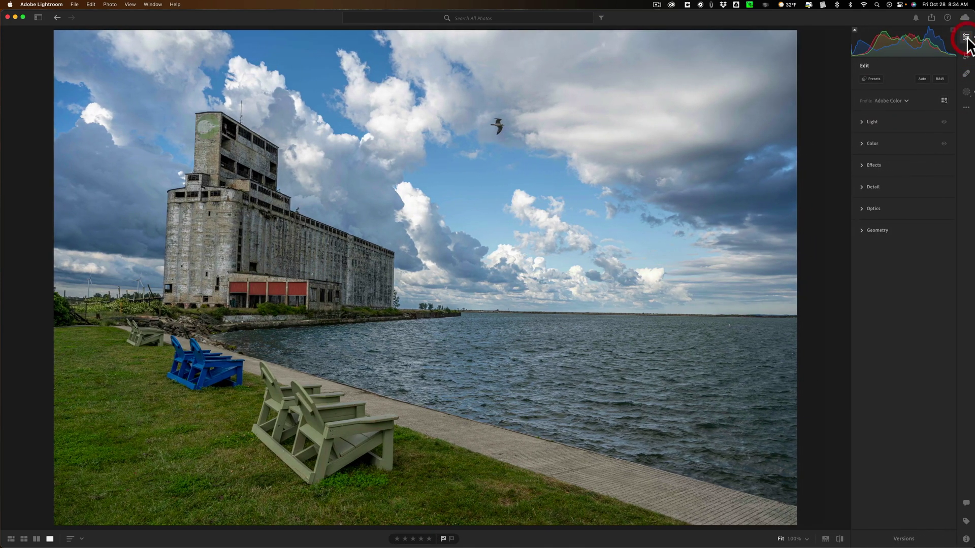
click(863, 143)
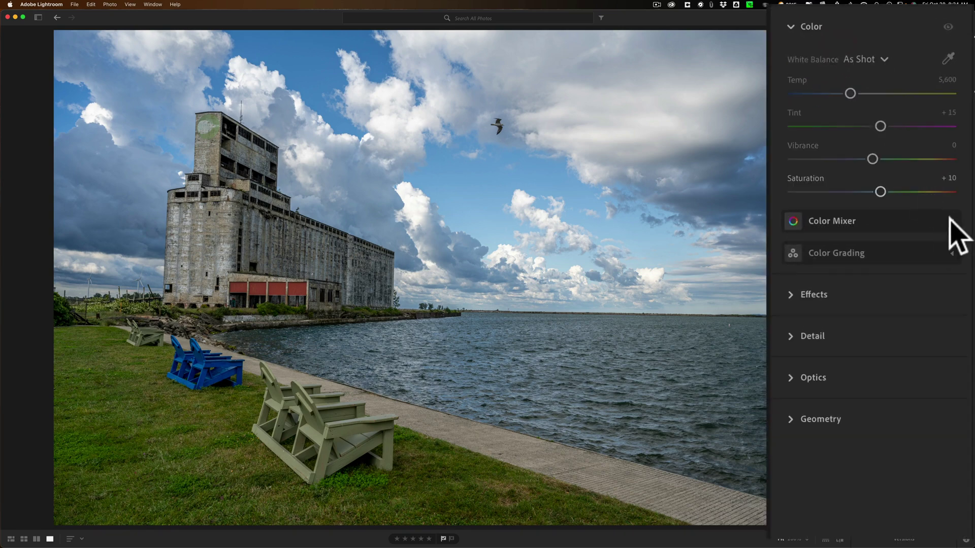
click(950, 224)
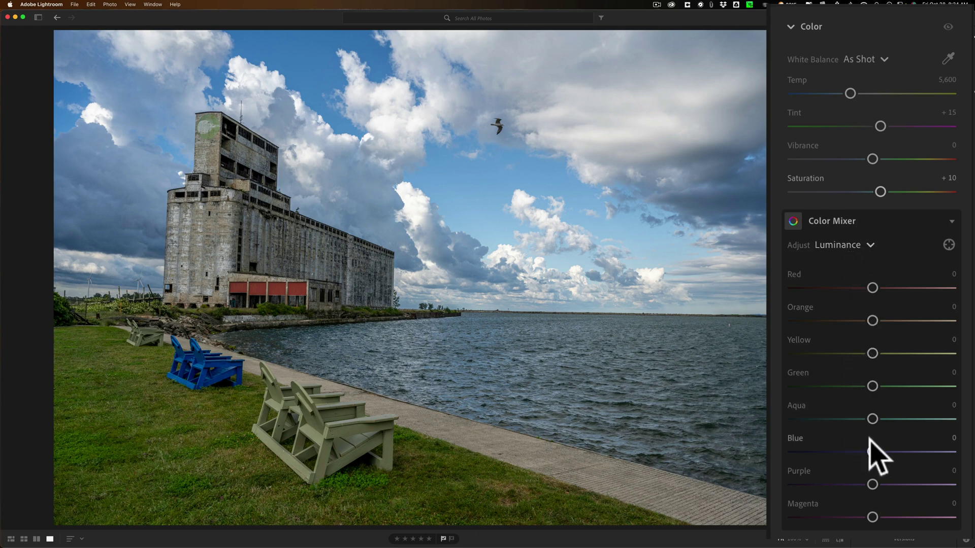
mouse_move(874, 452)
mouse_down()
mouse_move(823, 452)
mouse_move(863, 452)
mouse_up()
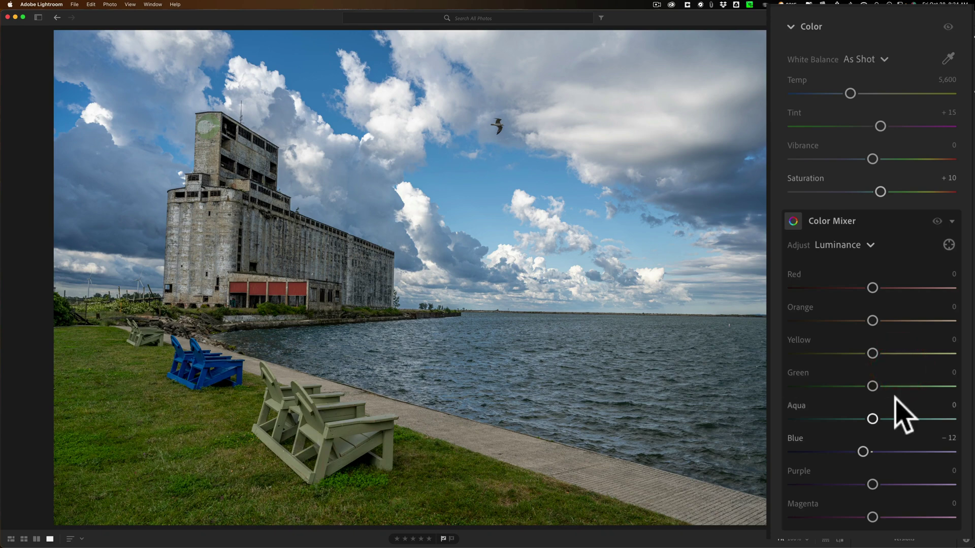
drag(873, 354, 912, 353)
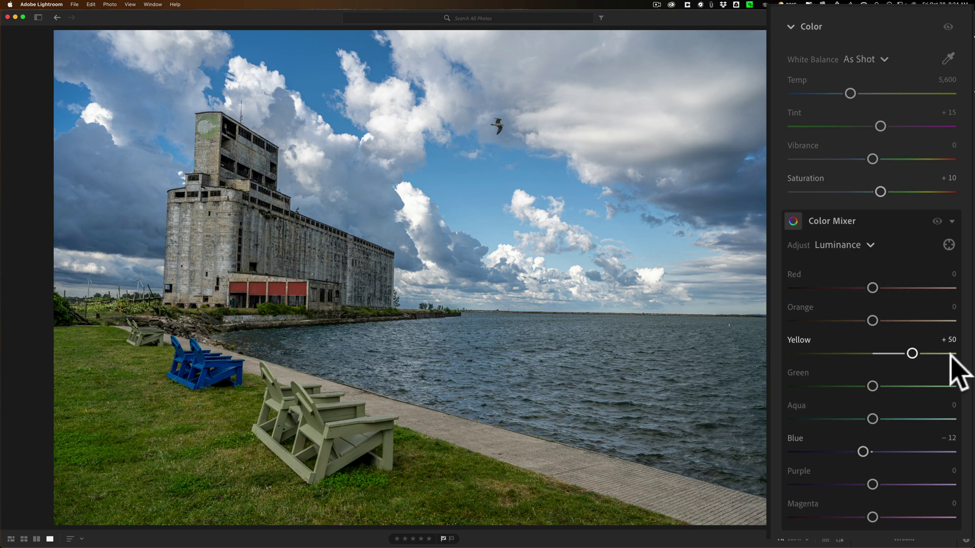
drag(917, 354, 933, 354)
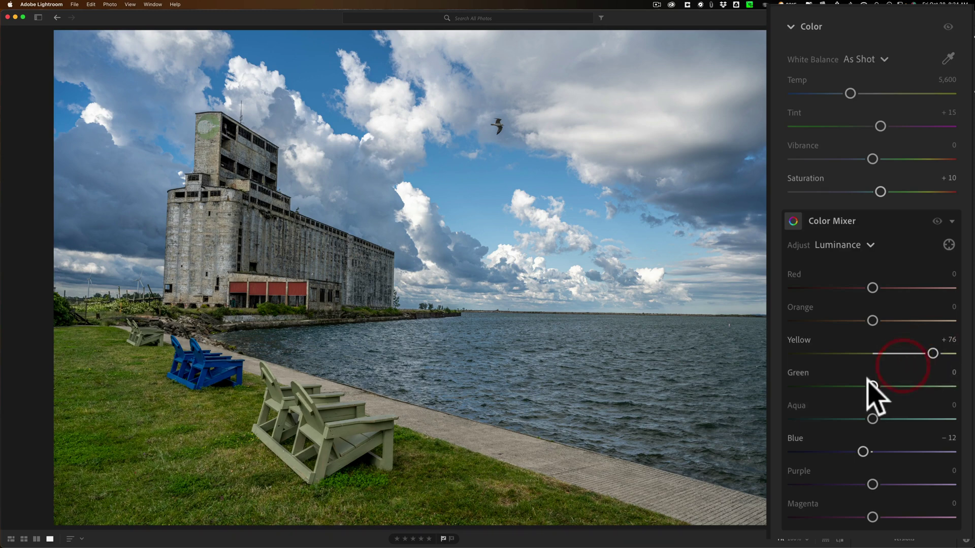
drag(873, 382, 837, 382)
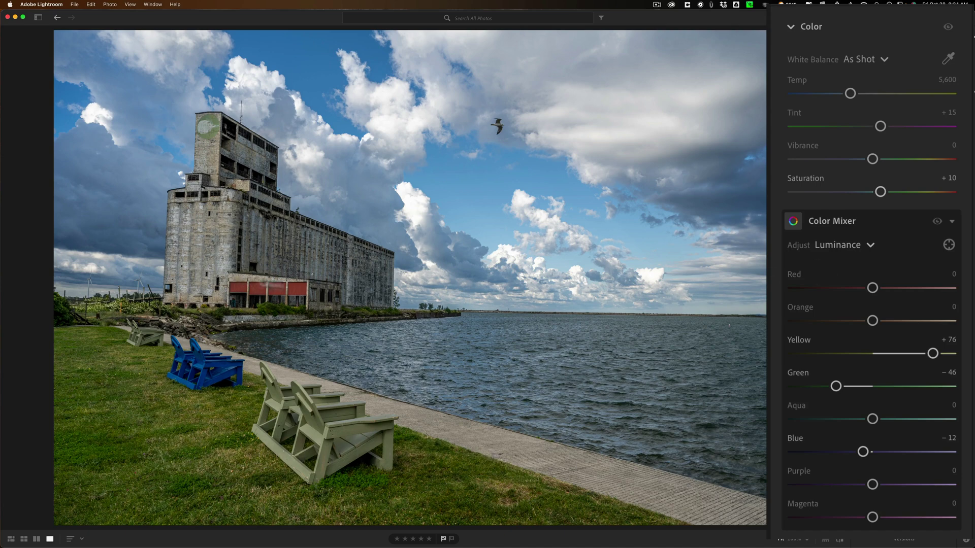
- Set the Red saturation to +39 in the Color Mixer and collapse the Color adjustments
click(843, 246)
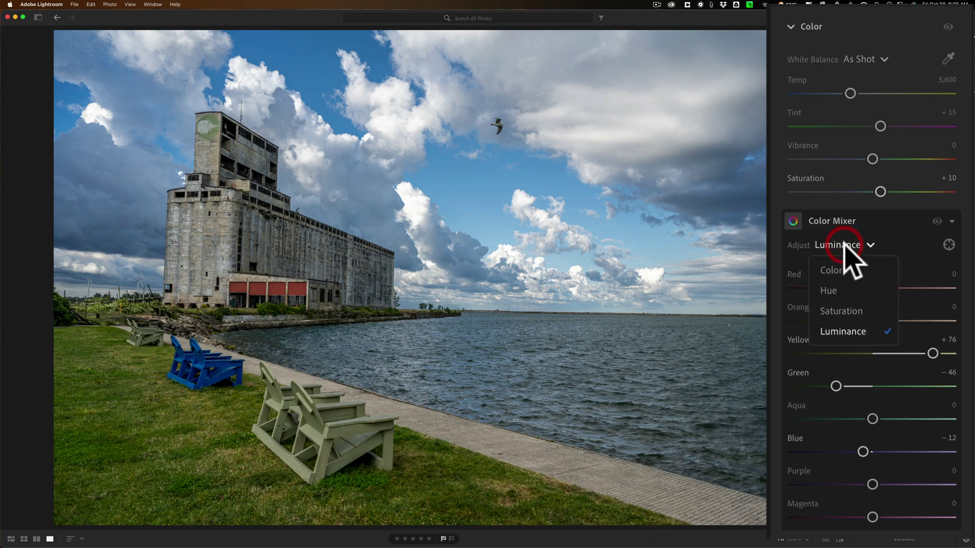
click(845, 310)
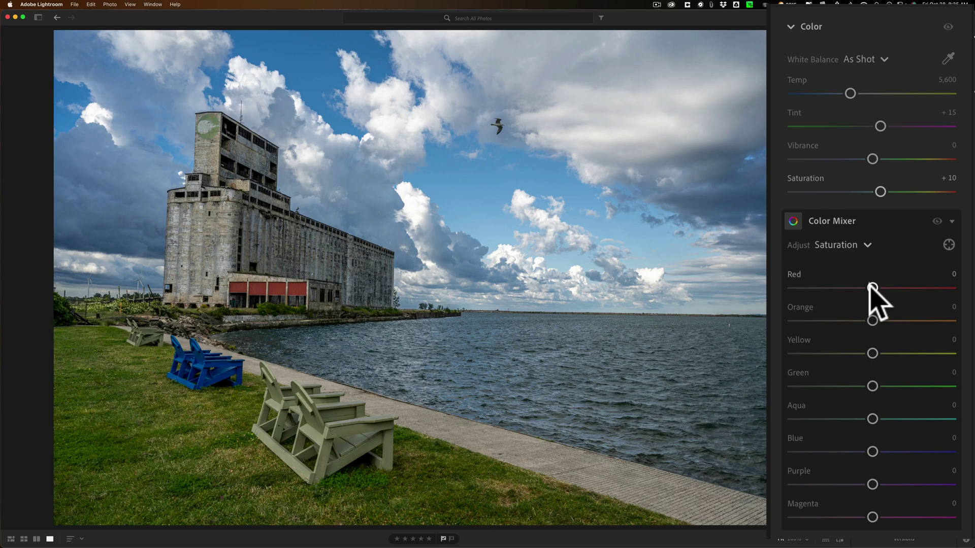
drag(872, 288, 903, 288)
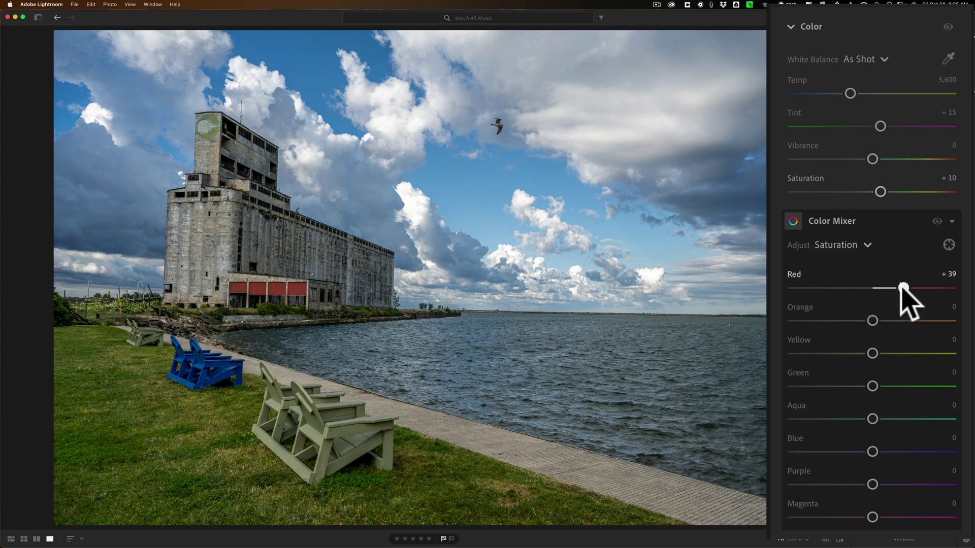
click(883, 225)
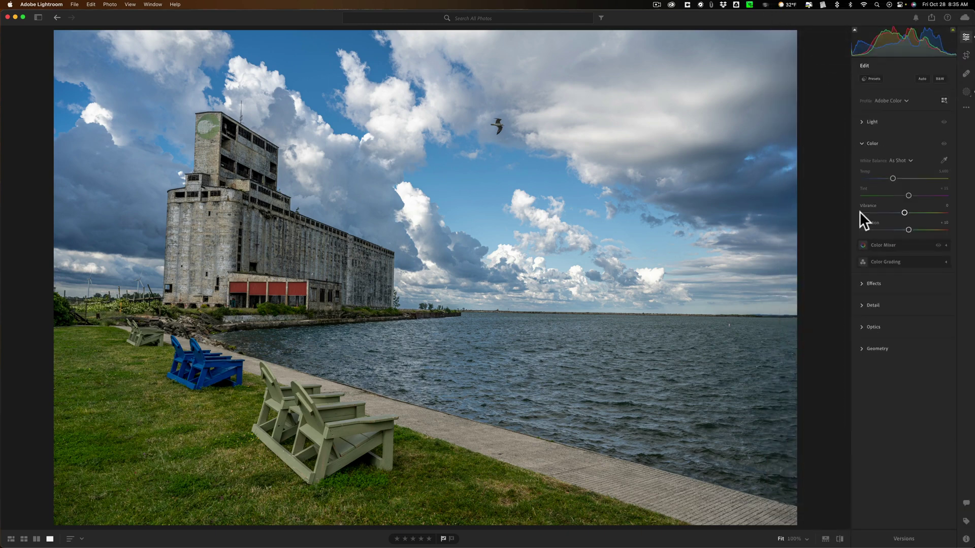
click(862, 143)
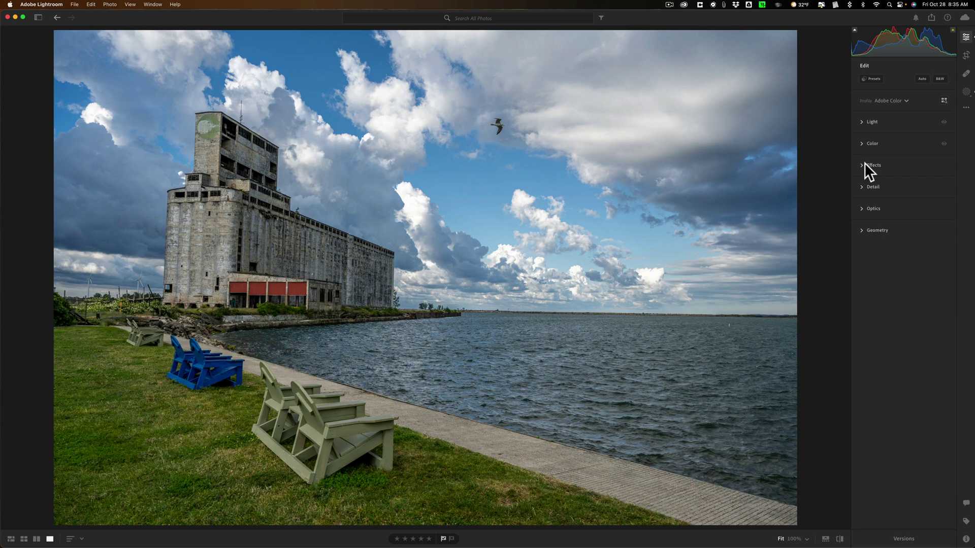
- Set the photo's Effects to Texture +14, Clarity +9 and Vignette −11, and collapse the section
click(863, 165)
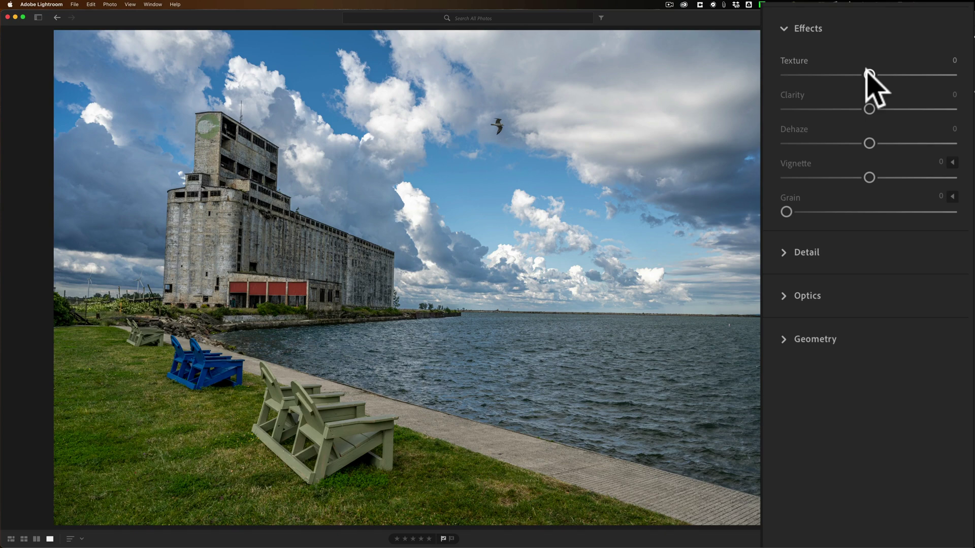
drag(870, 74, 881, 74)
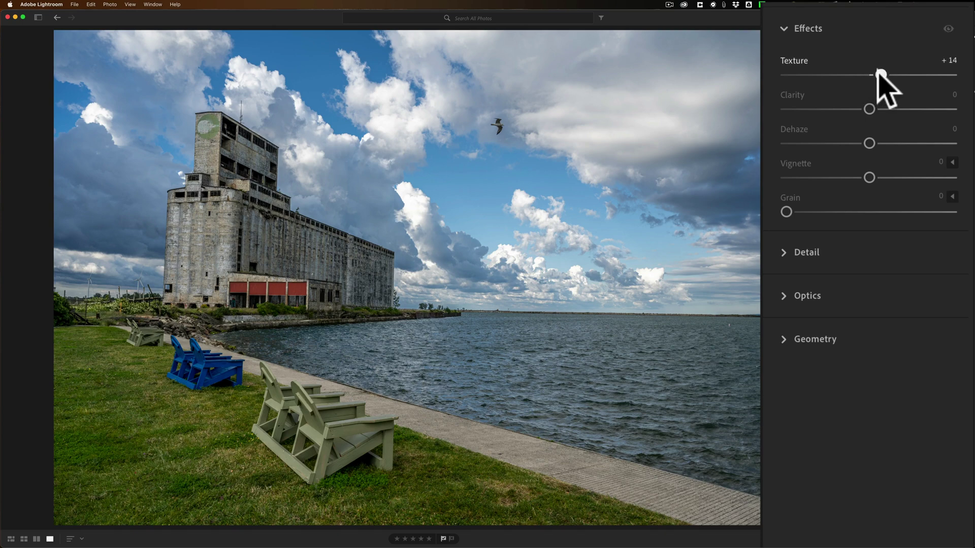
mouse_move(868, 108)
mouse_down()
mouse_move(888, 108)
mouse_move(877, 109)
mouse_up()
click(877, 108)
drag(869, 177, 860, 178)
click(899, 239)
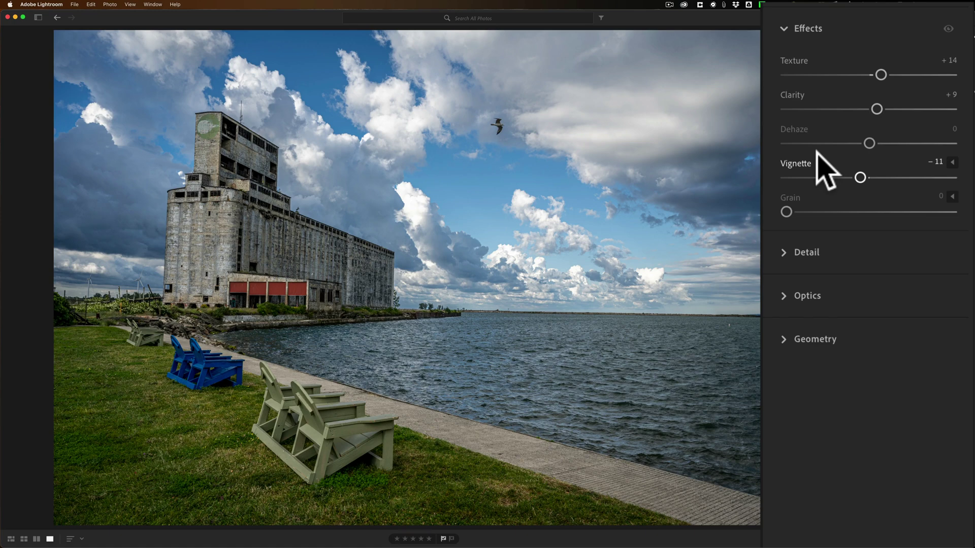
click(789, 25)
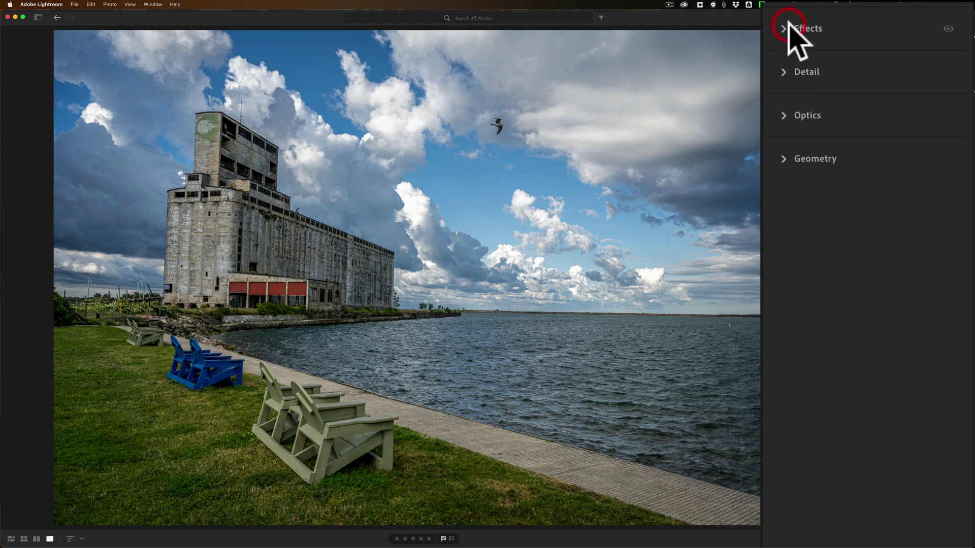
- Examine the Detail section's Sharpening, Noise Reduction and Color Noise Reduction controls
click(784, 72)
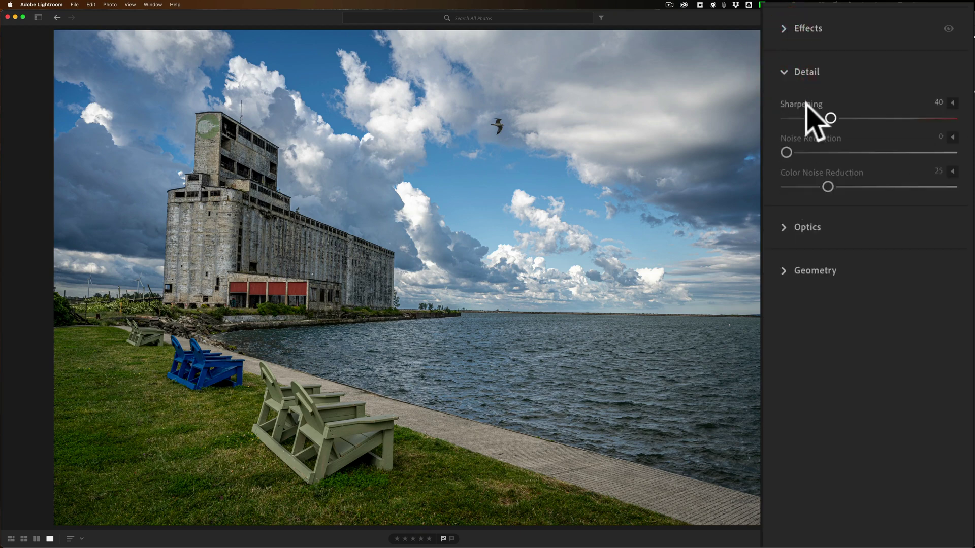
click(289, 240)
click(293, 241)
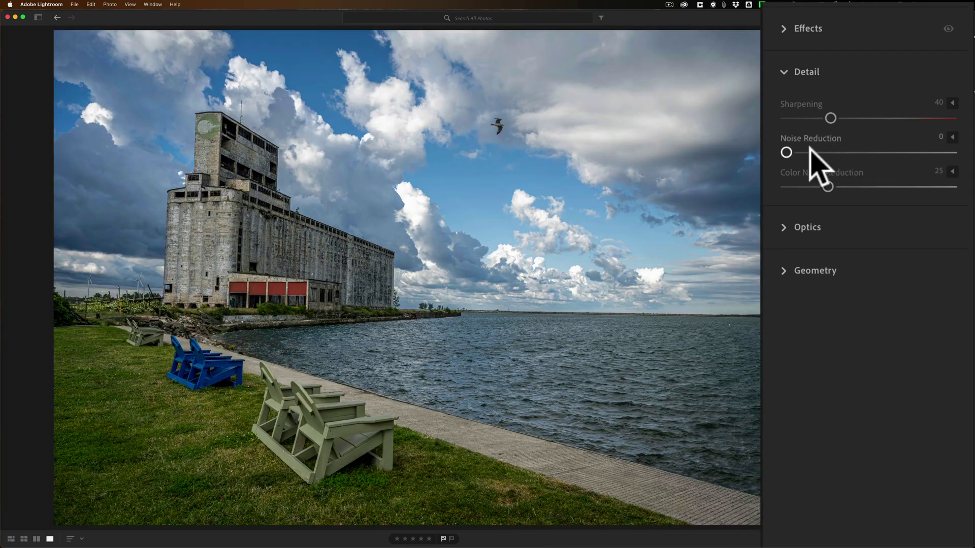
click(468, 188)
click(468, 189)
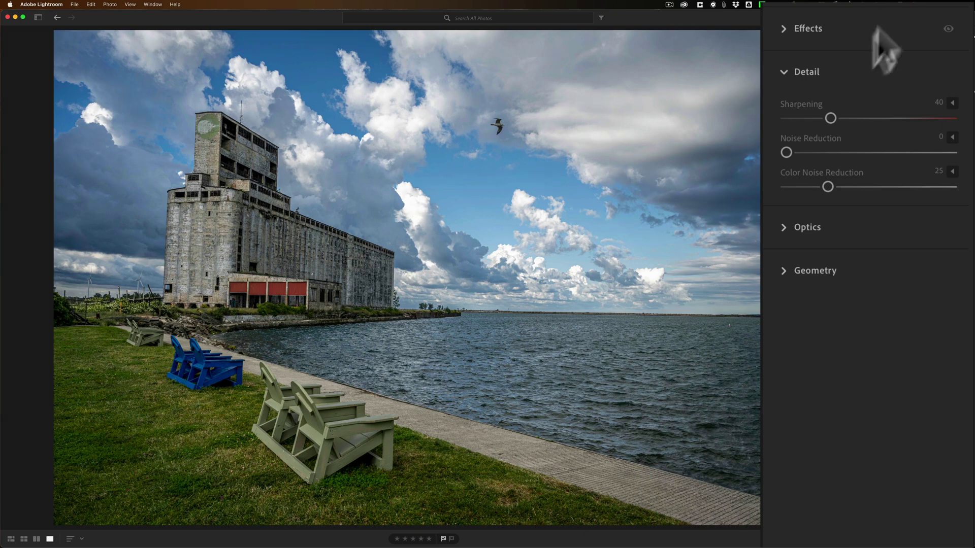
click(783, 72)
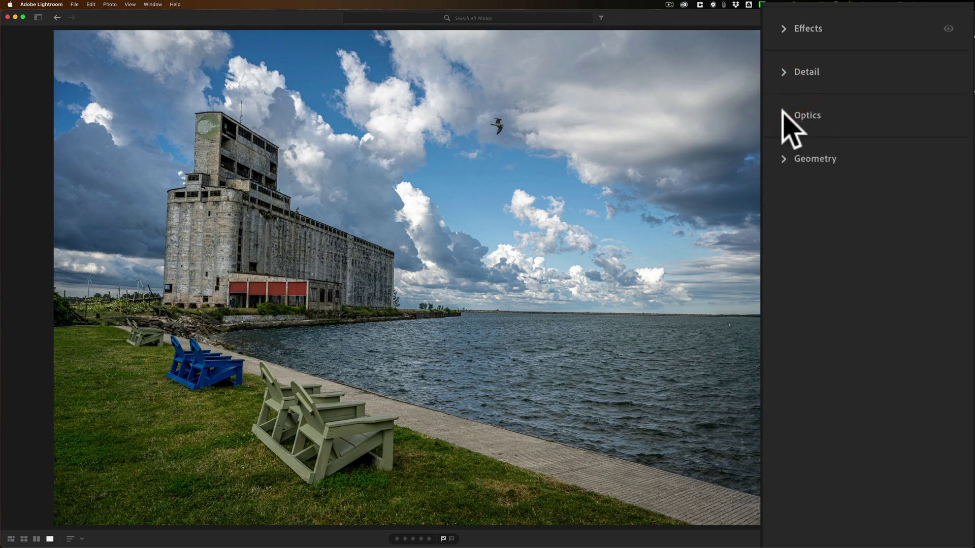
- Enable Lens Corrections and Remove Chromatic Aberration for the photo, and check the Defringe controls
click(783, 115)
click(787, 168)
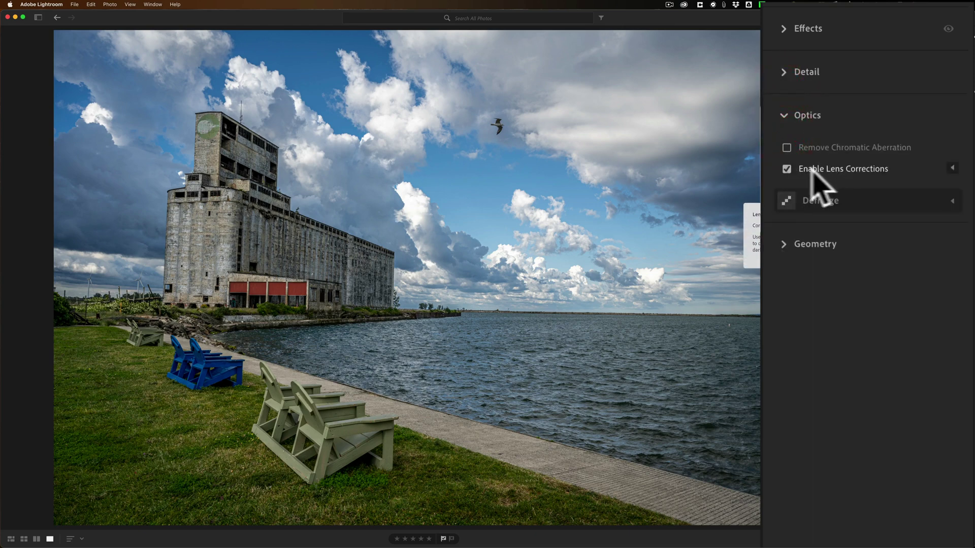
click(823, 152)
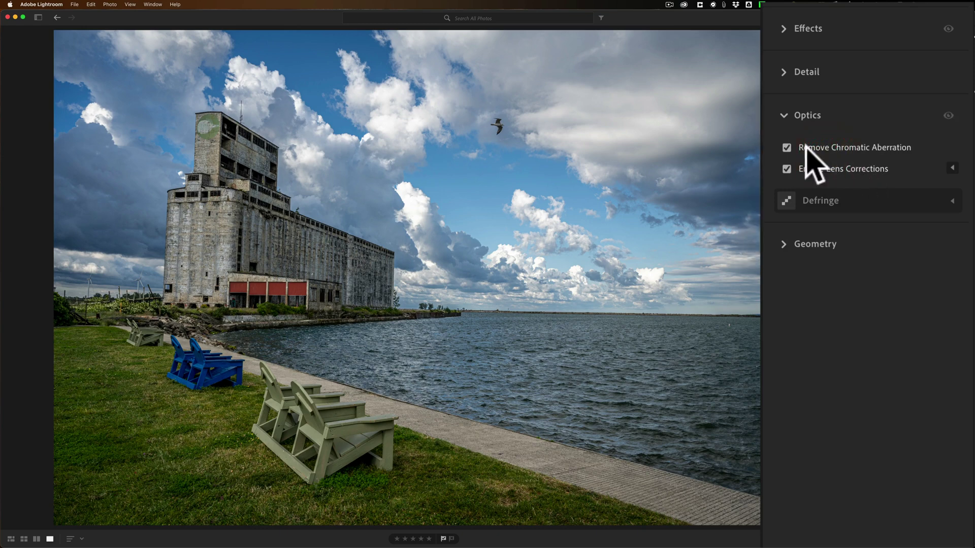
click(953, 202)
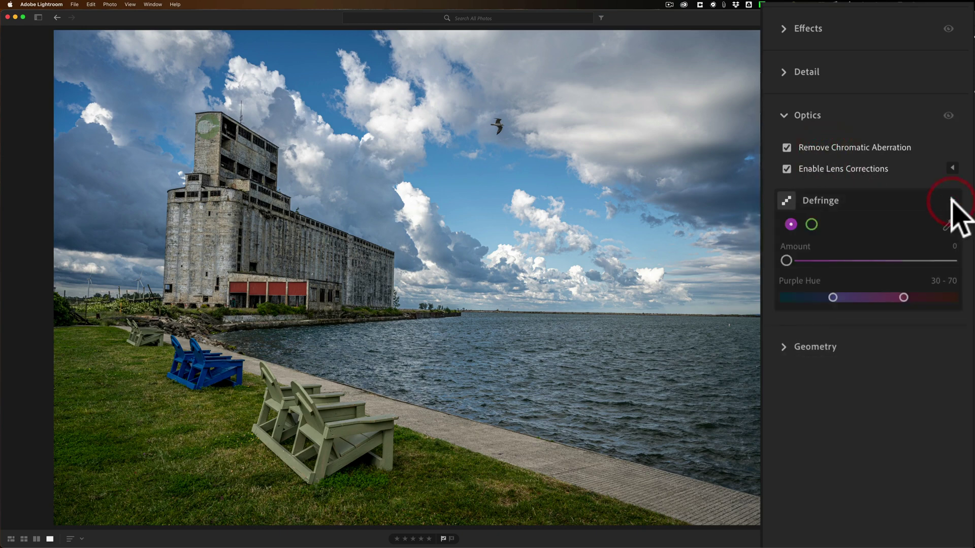
click(952, 201)
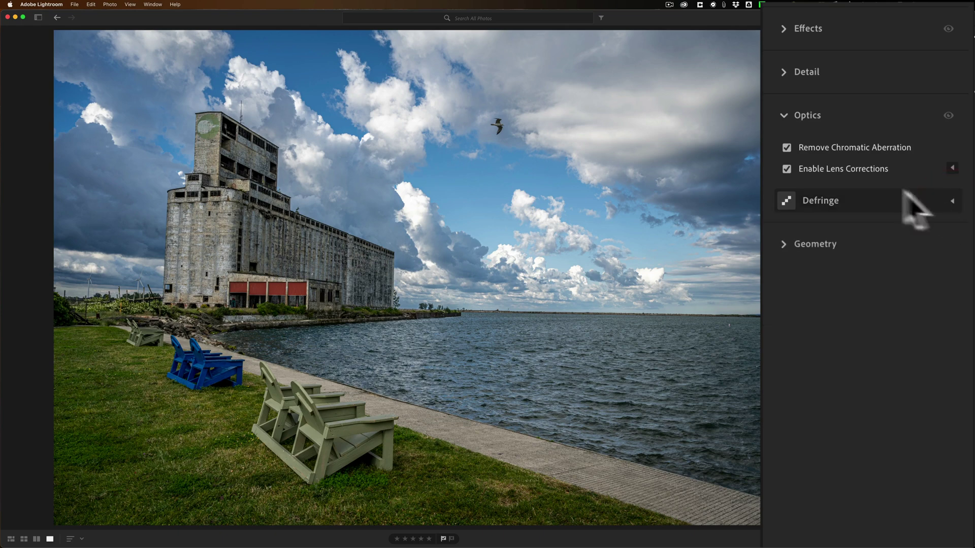
click(783, 115)
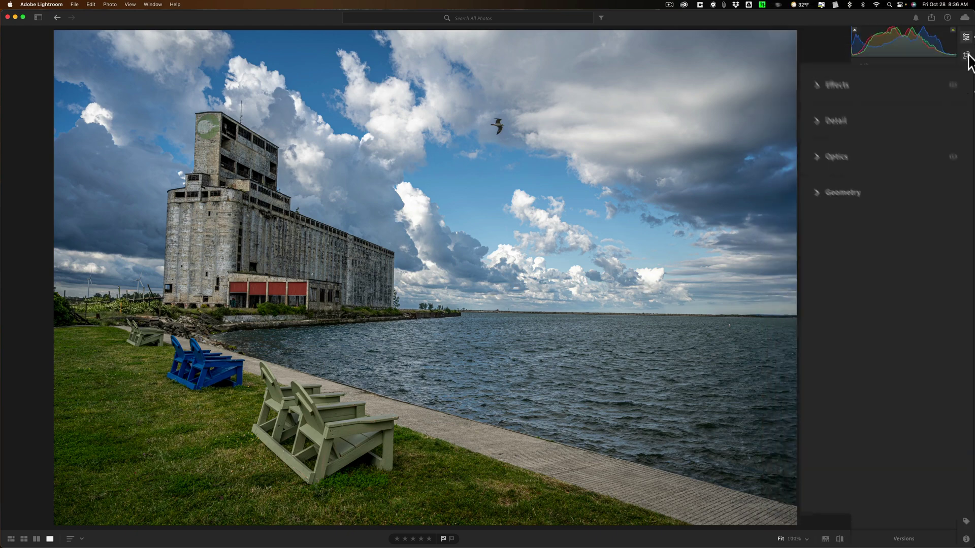
- Examine how the Crop tool straightens the photo by rotating it, and leave the tool
click(966, 54)
drag(806, 274, 805, 272)
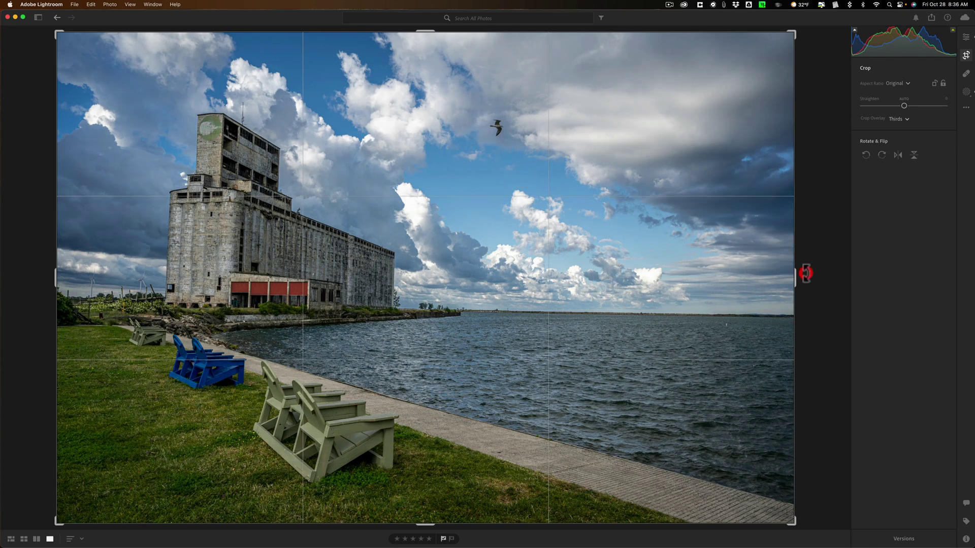
click(966, 55)
- Set the photo's Geometry Upright correction to Auto to straighten the horizon and building, and collapse the section
click(966, 38)
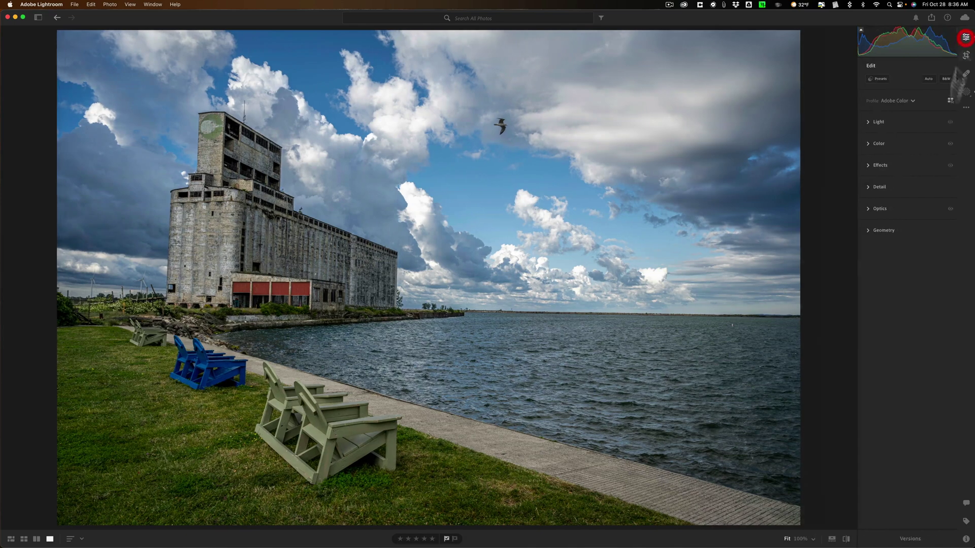
click(861, 230)
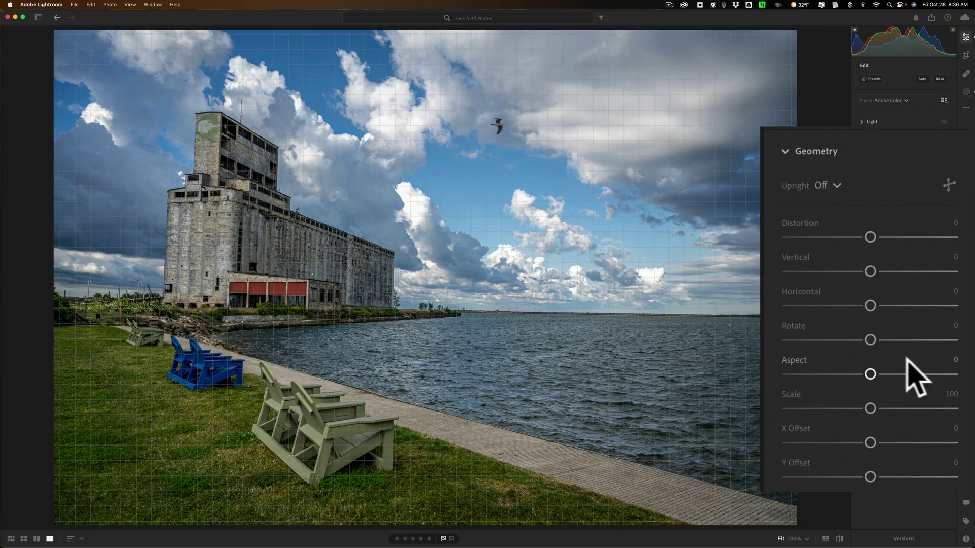
click(830, 186)
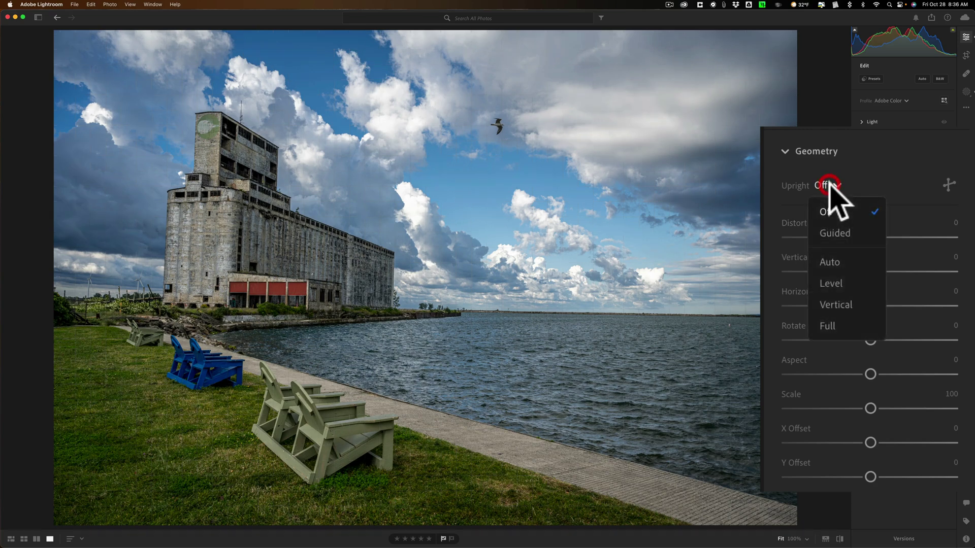
click(838, 262)
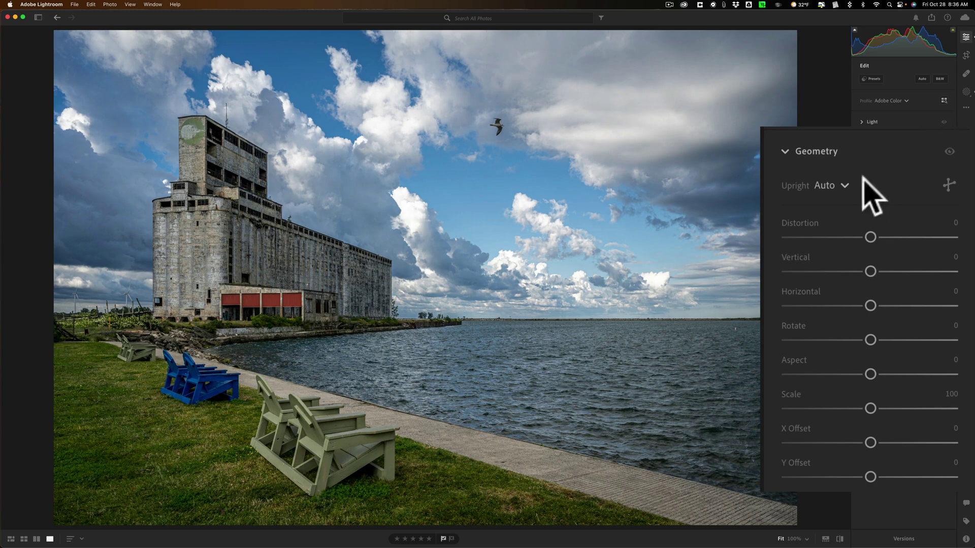
click(891, 247)
click(890, 247)
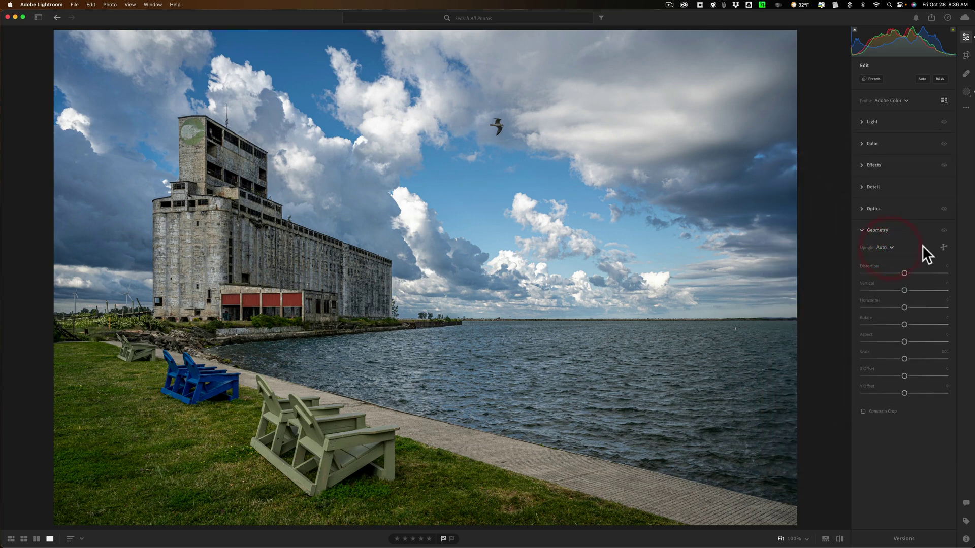
click(864, 229)
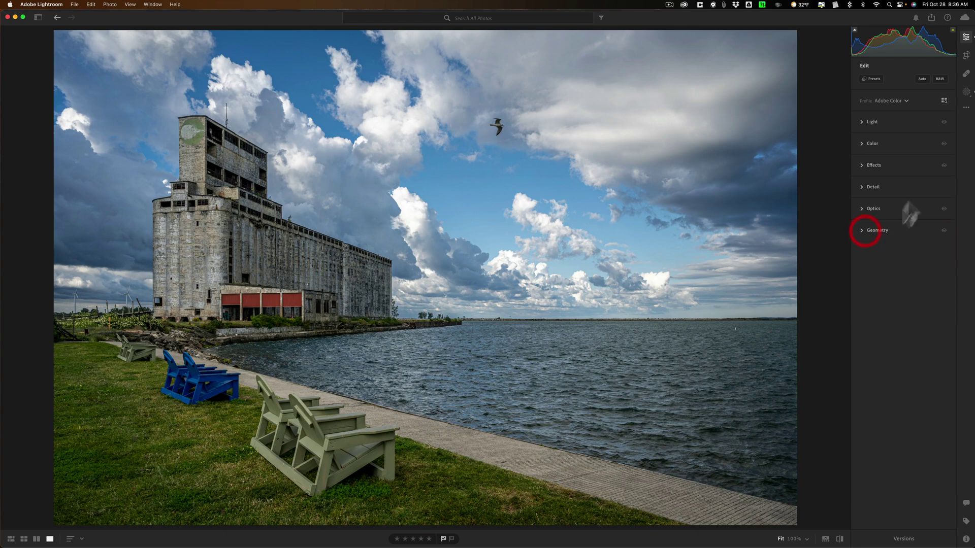
- Check the horizon's straightness against the Crop tool's rotation grid, and return to the Edit controls
click(966, 55)
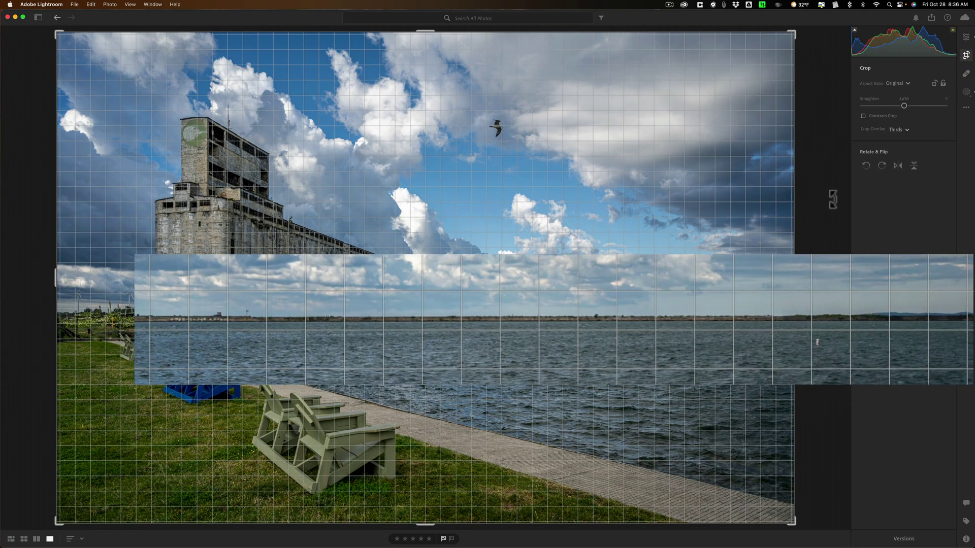
drag(833, 200, 814, 264)
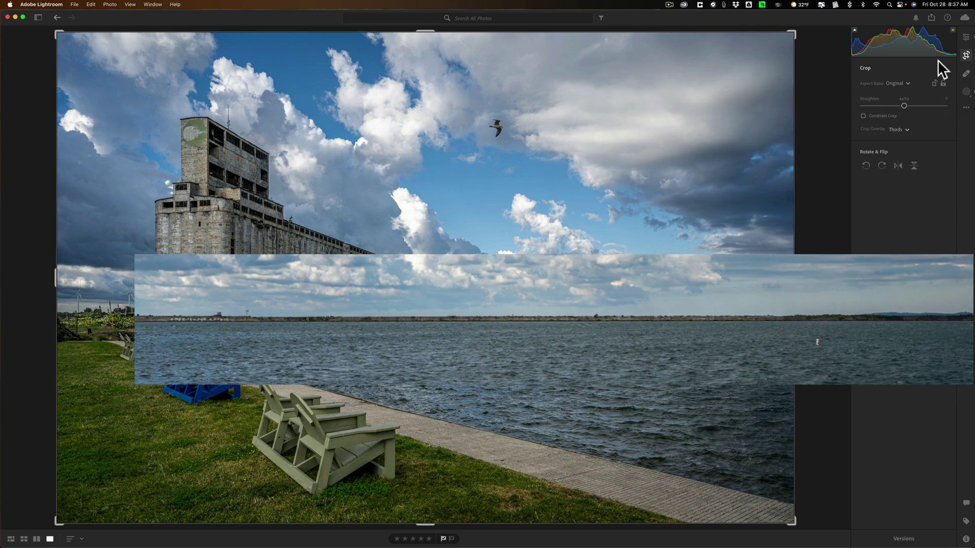
click(966, 55)
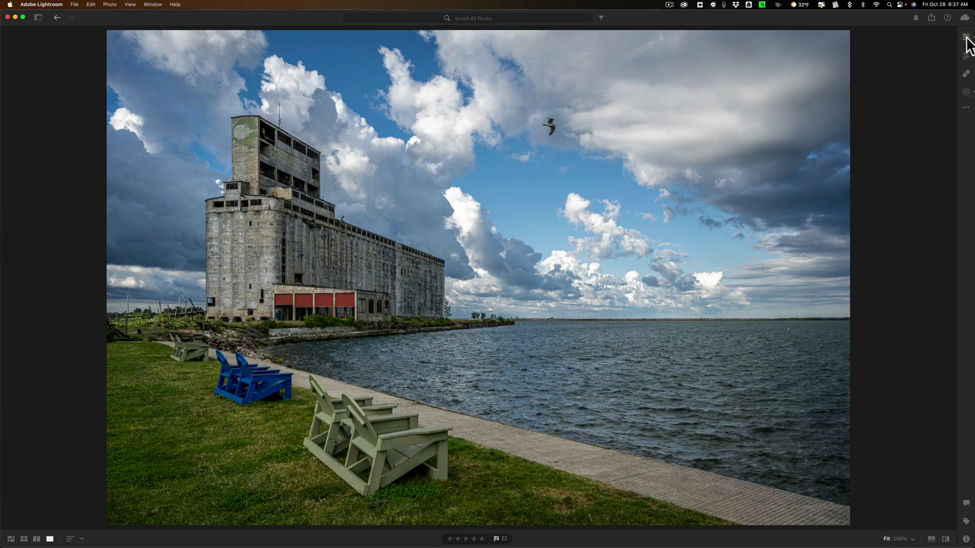
click(966, 37)
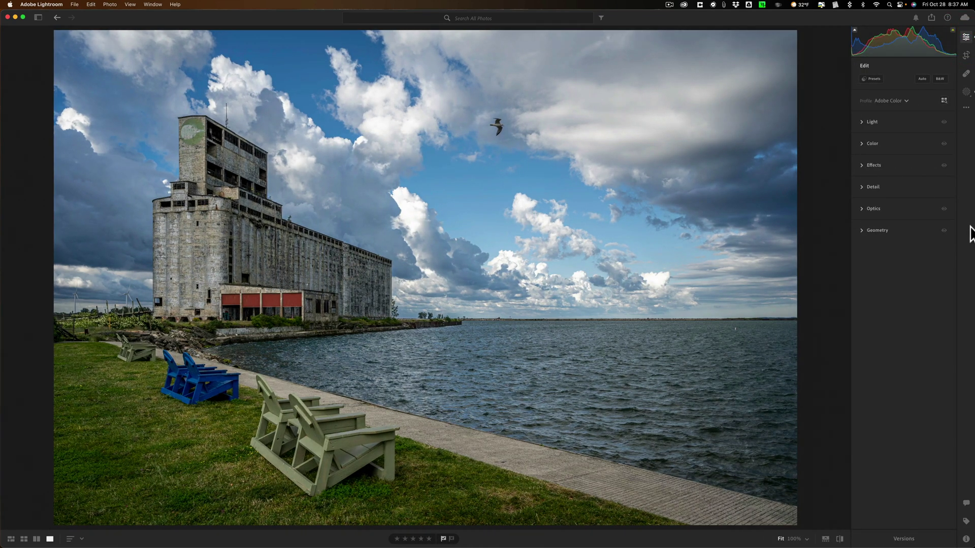
- Compare the edited photo with its original version by toggling Show Original repeatedly, dismissing the feature tip
key(backslash)
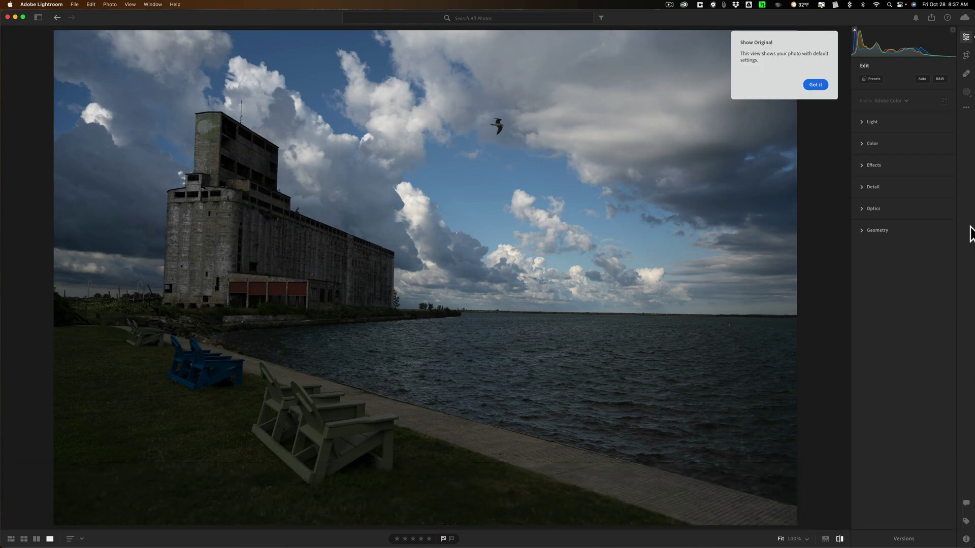
key(backslash)
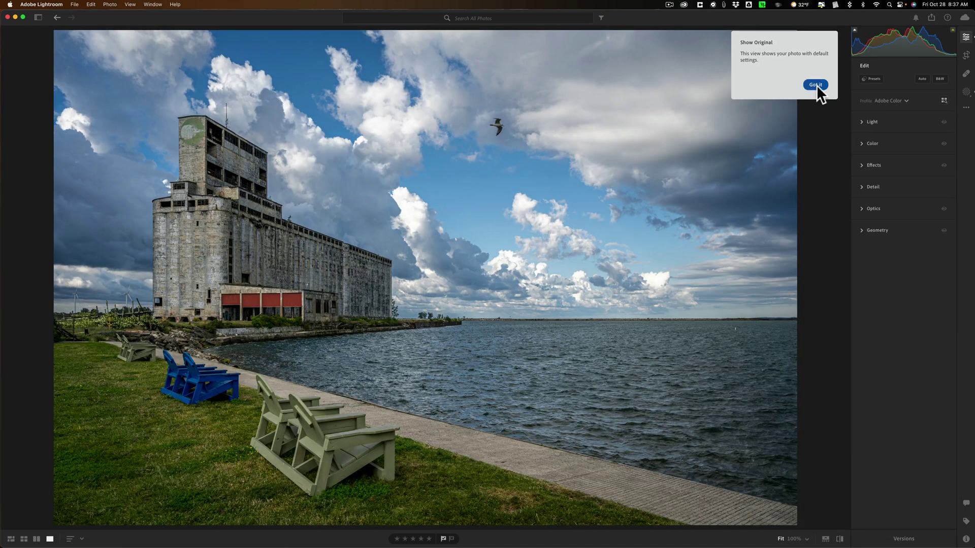
click(816, 85)
key(backslash)
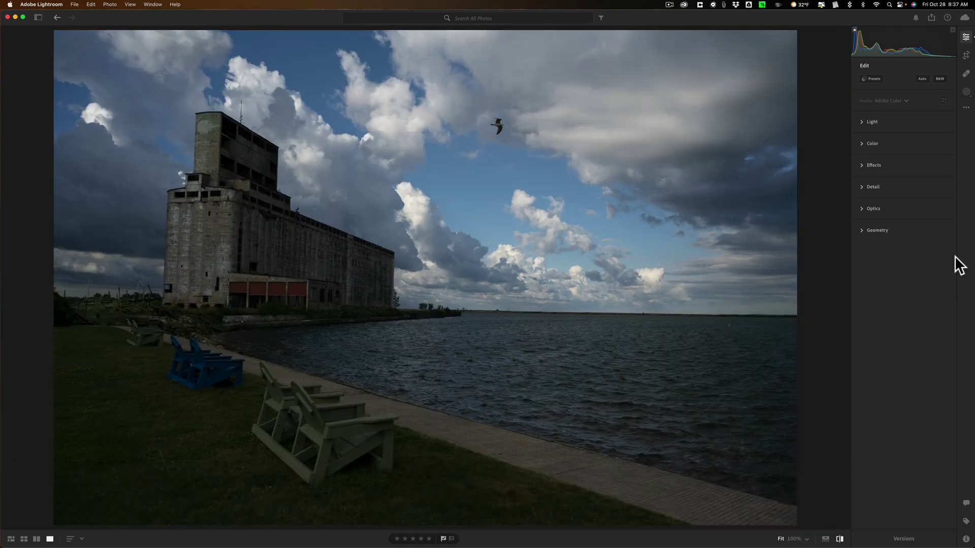
key(backslash)
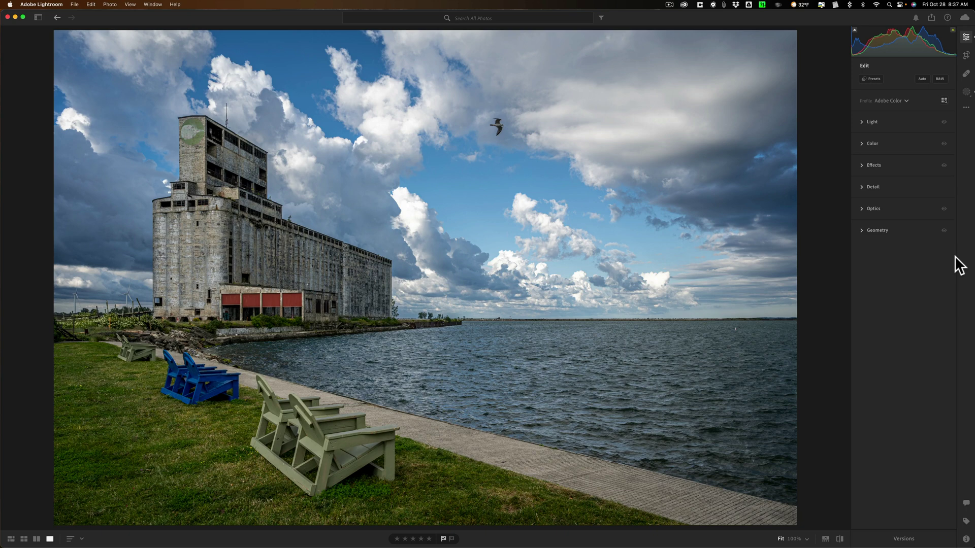
key(backslash)
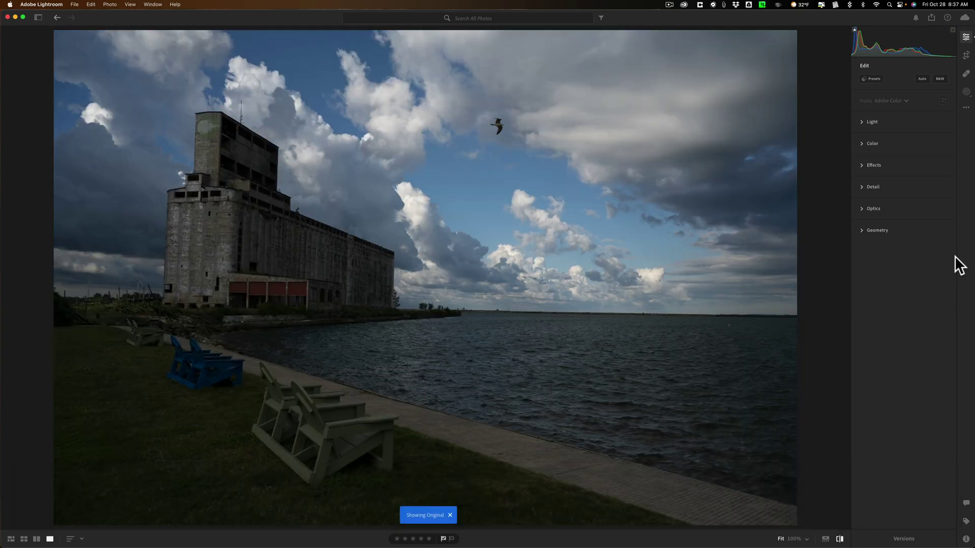